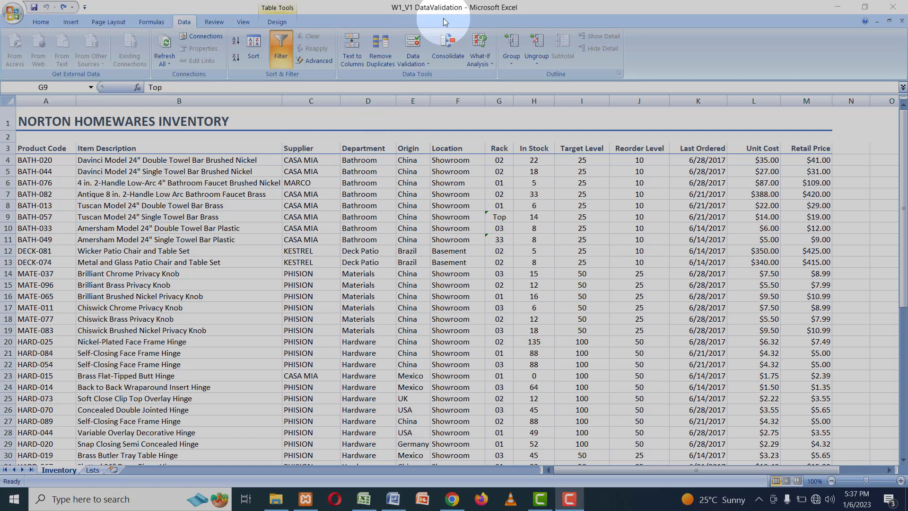
{"action": "left_click", "coordinate": [50, 119]}
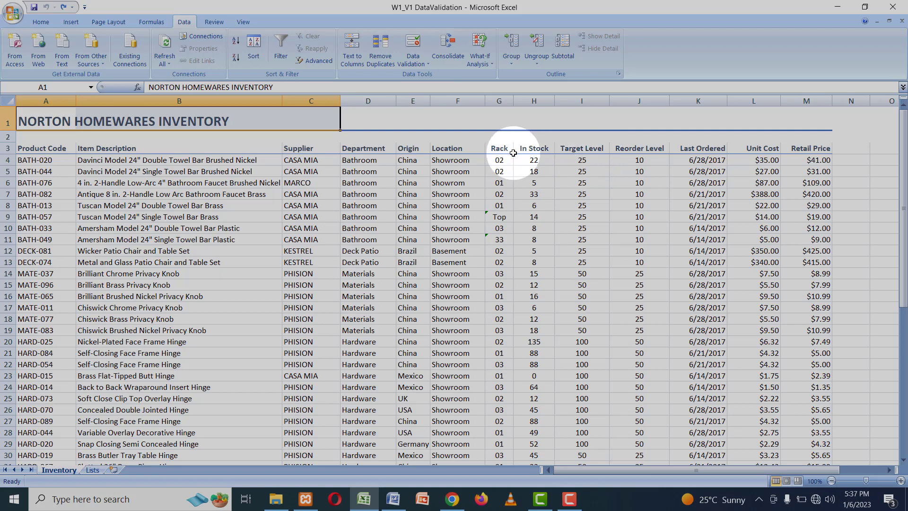
{"action": "left_click", "coordinate": [496, 216]}
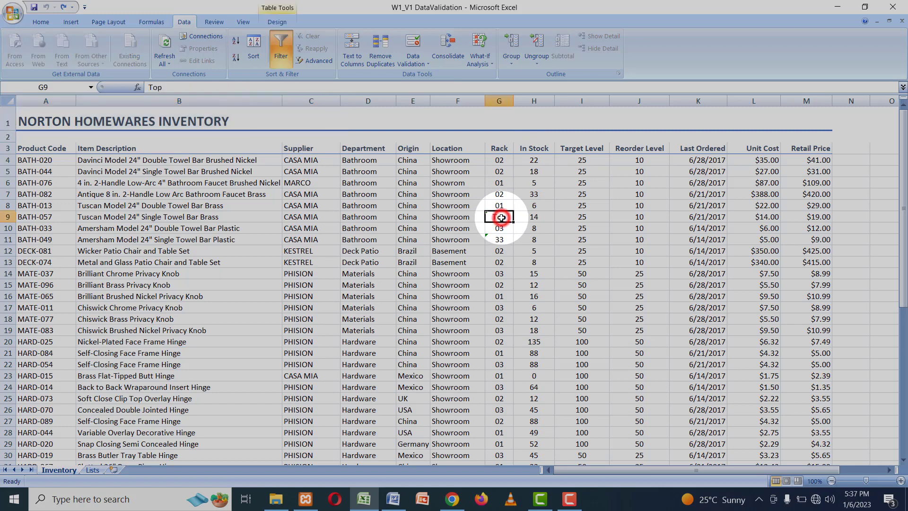
{"action": "left_click", "coordinate": [506, 241]}
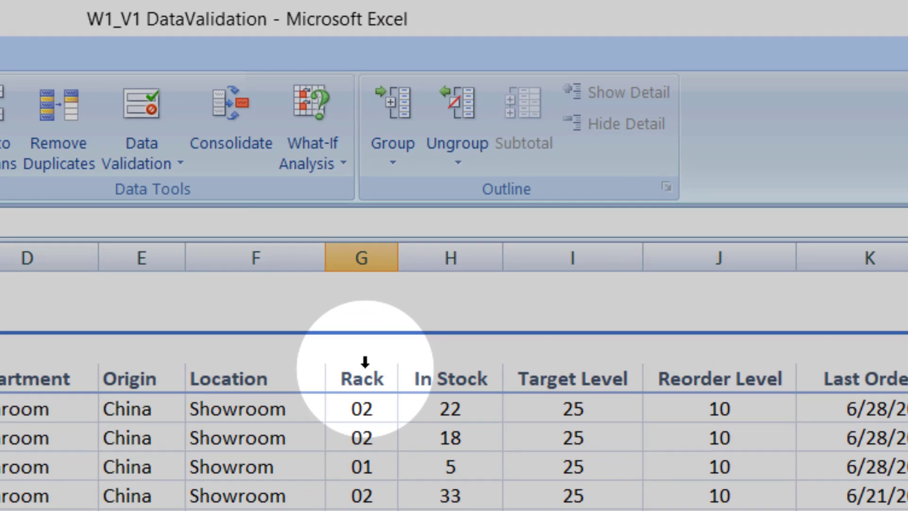
Add a data validation rule to the Rack column's data cells allowing only whole numbers between 01 and 09.
{"action": "left_click", "coordinate": [364, 362]}
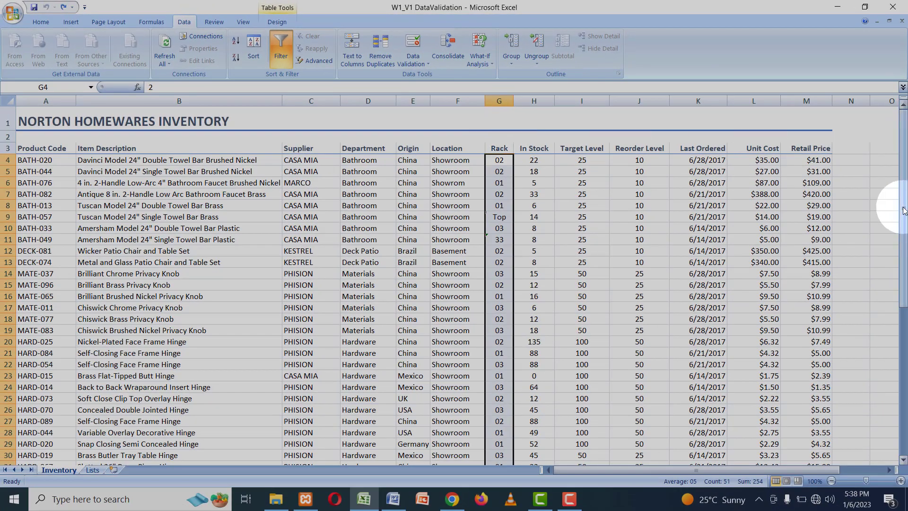
{"action": "mouse_move", "coordinate": [901, 204]}
{"action": "left_mouse_down"}
{"action": "mouse_move", "coordinate": [894, 430]}
{"action": "mouse_move", "coordinate": [894, 203]}
{"action": "left_mouse_up"}
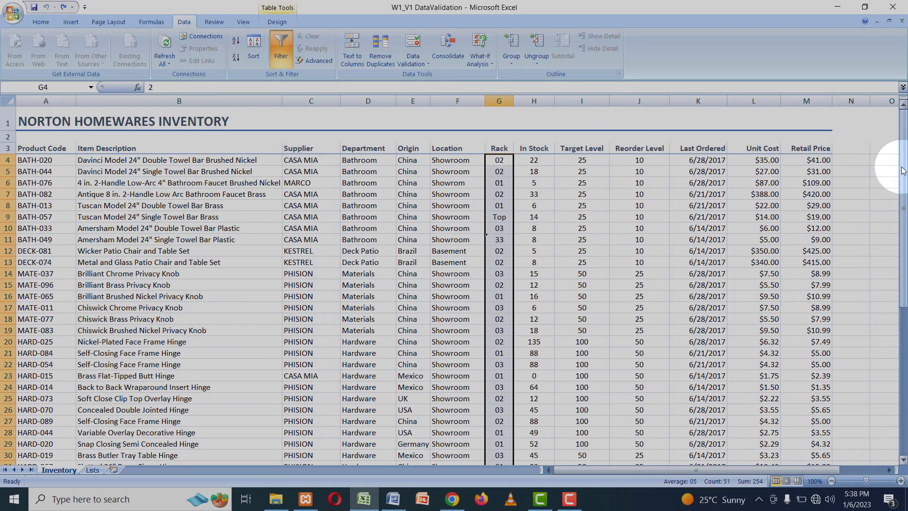
{"action": "left_click", "coordinate": [414, 43]}
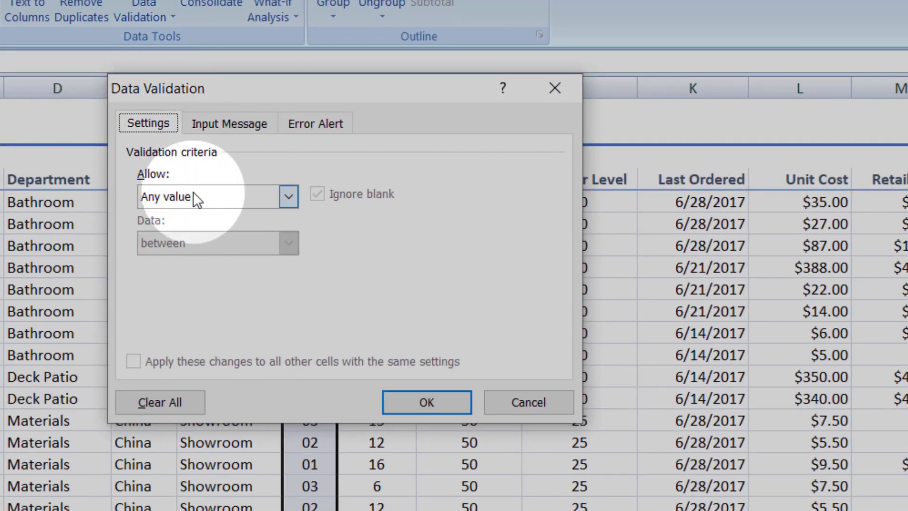
{"action": "left_click", "coordinate": [194, 194]}
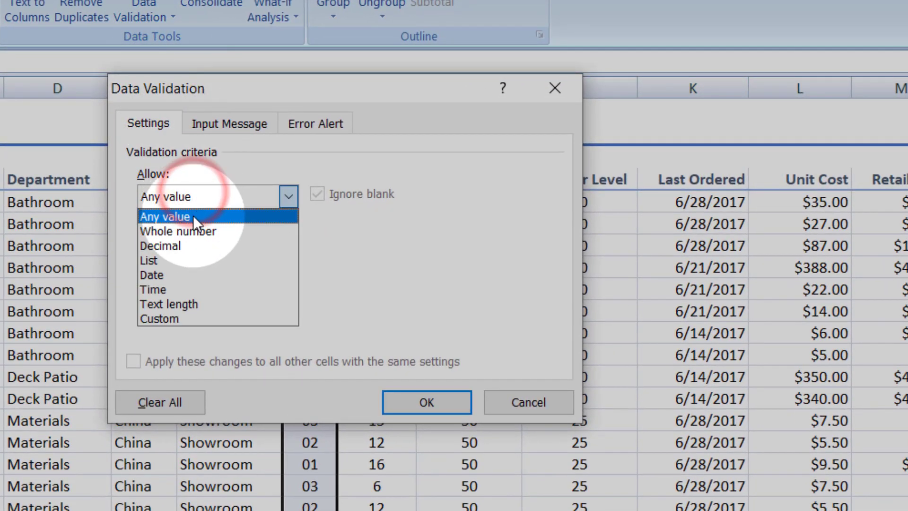
{"action": "left_click", "coordinate": [200, 232]}
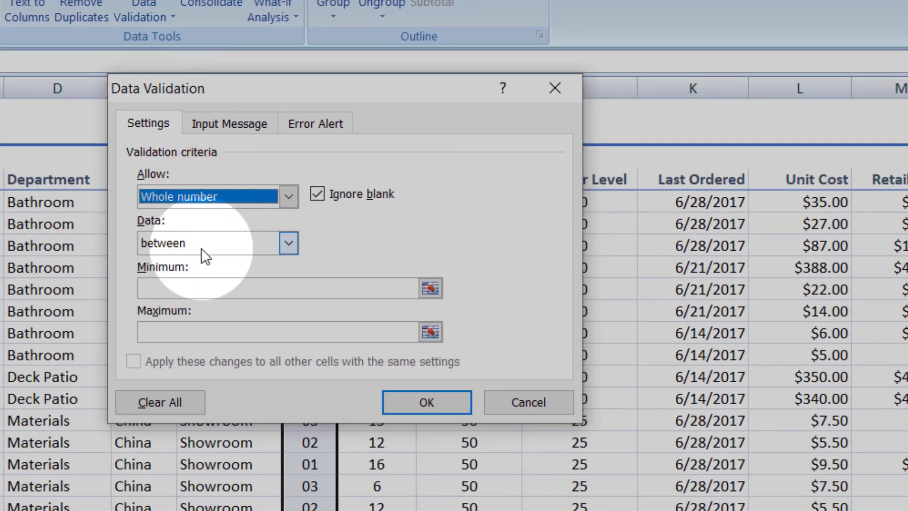
{"action": "left_click", "coordinate": [201, 288]}
{"action": "type", "text": "01"}
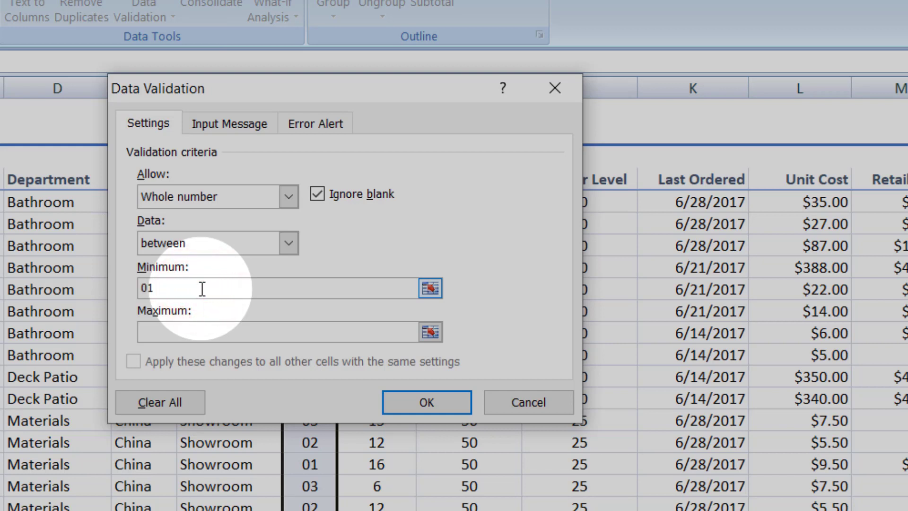
{"action": "left_click", "coordinate": [198, 333]}
{"action": "type", "text": "09"}
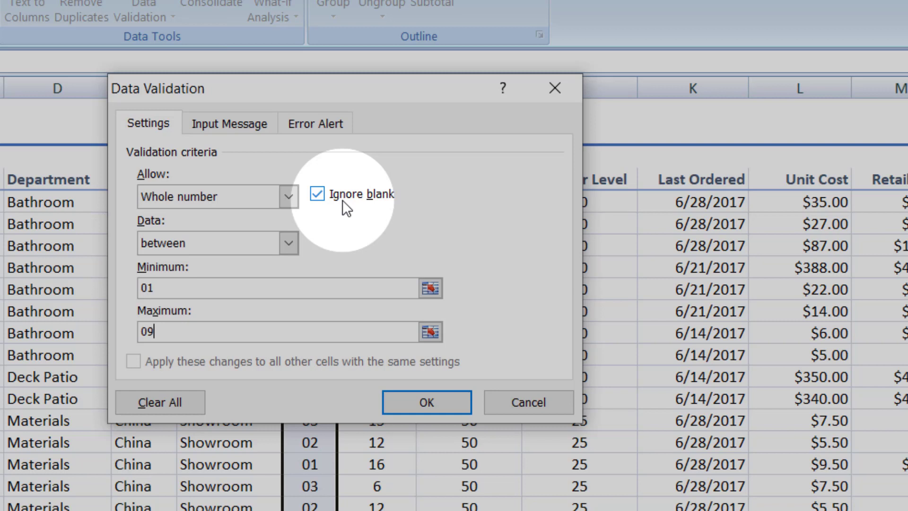
Set the rule's input message to "Hint : Rack number should be in the range of 01 and 09".
{"action": "left_click", "coordinate": [214, 126]}
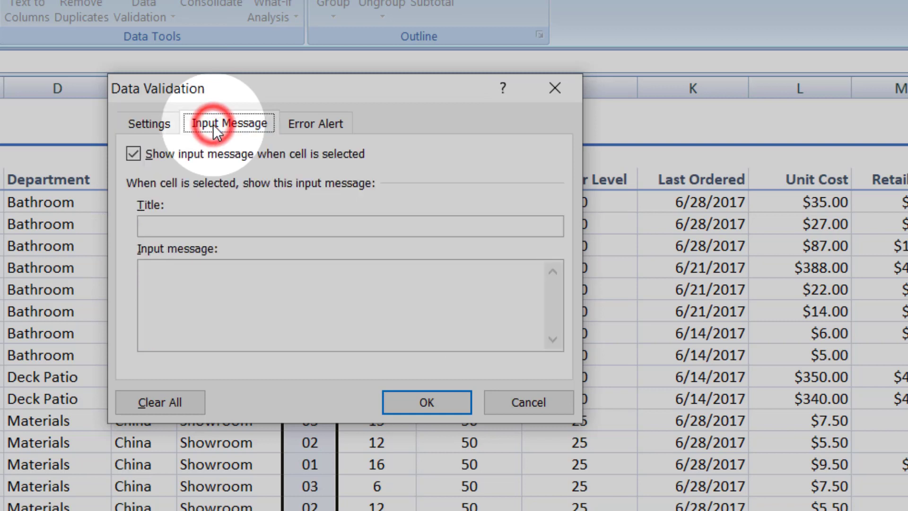
{"action": "left_click", "coordinate": [191, 273]}
{"action": "type", "text": "Hin"}
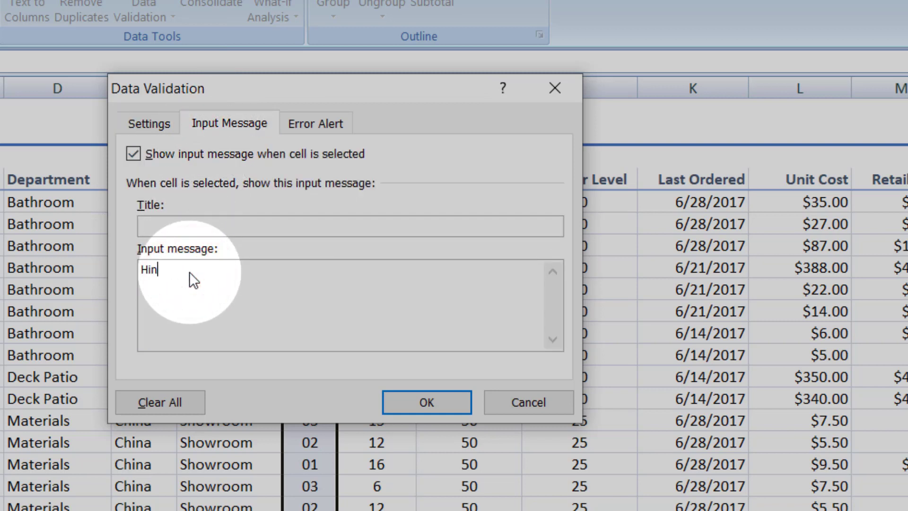
{"action": "type", "text": "t : Rack number should be "}
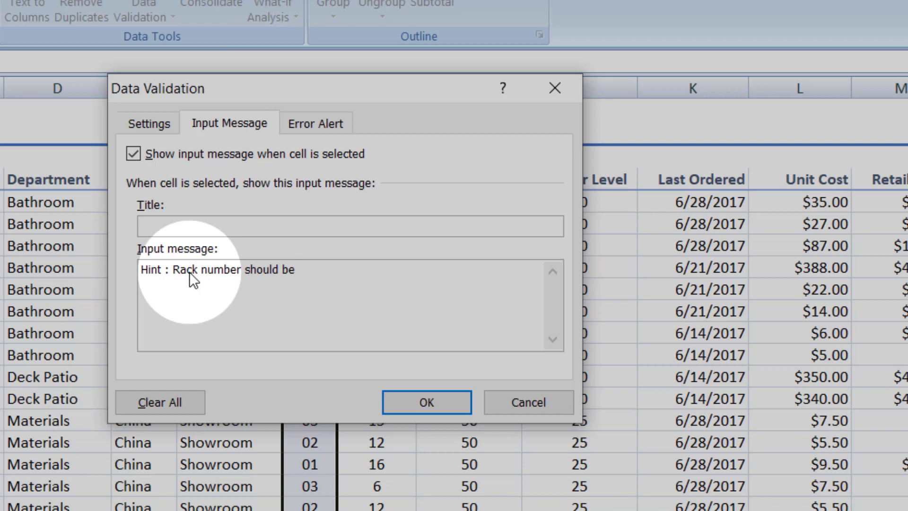
{"action": "type", "text": "bt"}
{"action": "key", "text": "BackSpace"}
{"action": "key", "text": "BackSpace"}
{"action": "type", "text": "in the range of"}
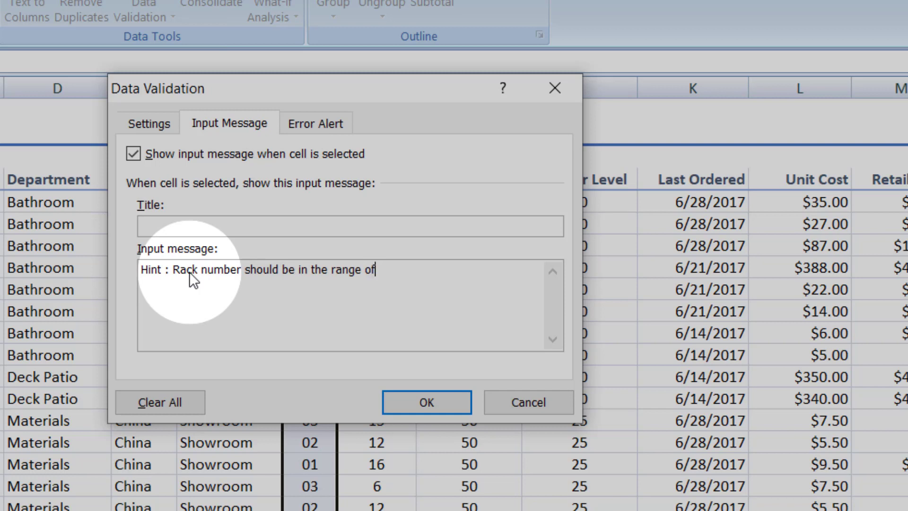
{"action": "type", "text": " 0 and"}
{"action": "key", "text": "Left"}
{"action": "key", "text": "Left"}
{"action": "key", "text": "Left"}
{"action": "key", "text": "Left"}
{"action": "key", "text": "Left"}
{"action": "type", "text": "1"}
{"action": "key", "text": "Right"}
{"action": "type", "text": "09"}
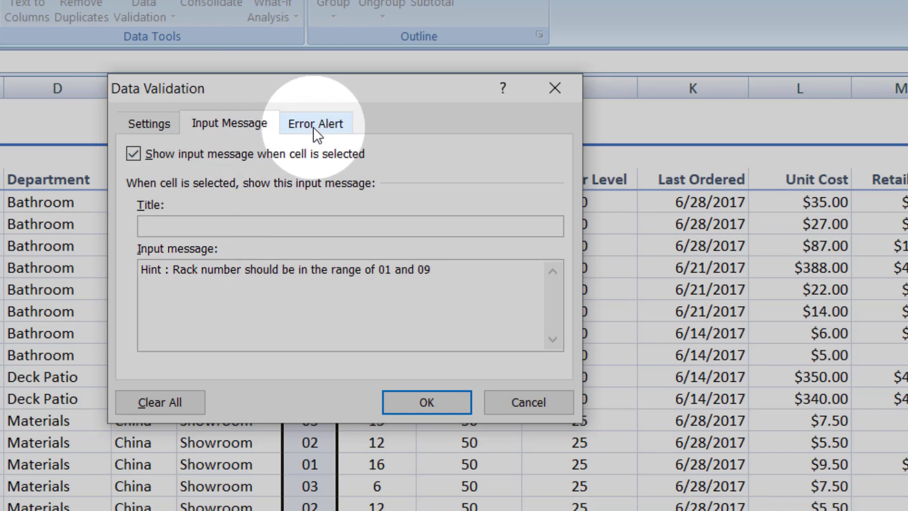
Title the validation rule's error alert "Invalid Rack".
{"action": "left_click", "coordinate": [327, 124]}
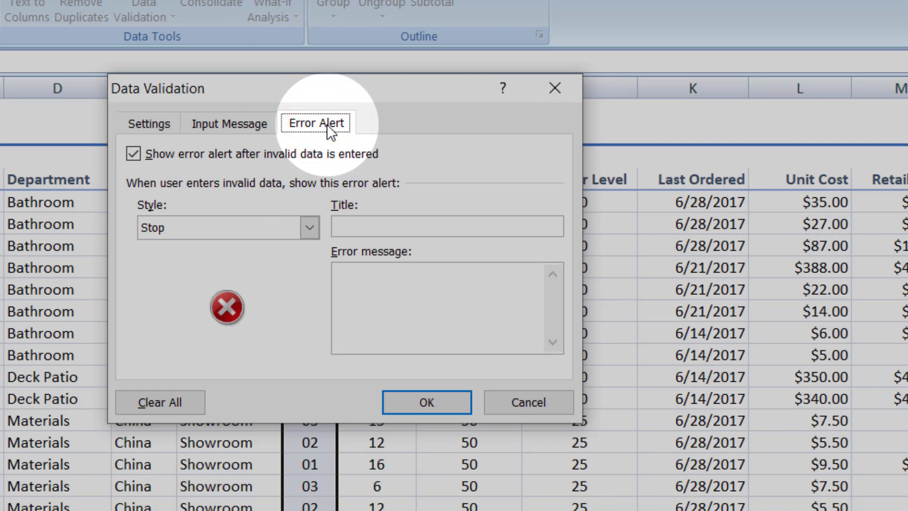
{"action": "left_click", "coordinate": [353, 225]}
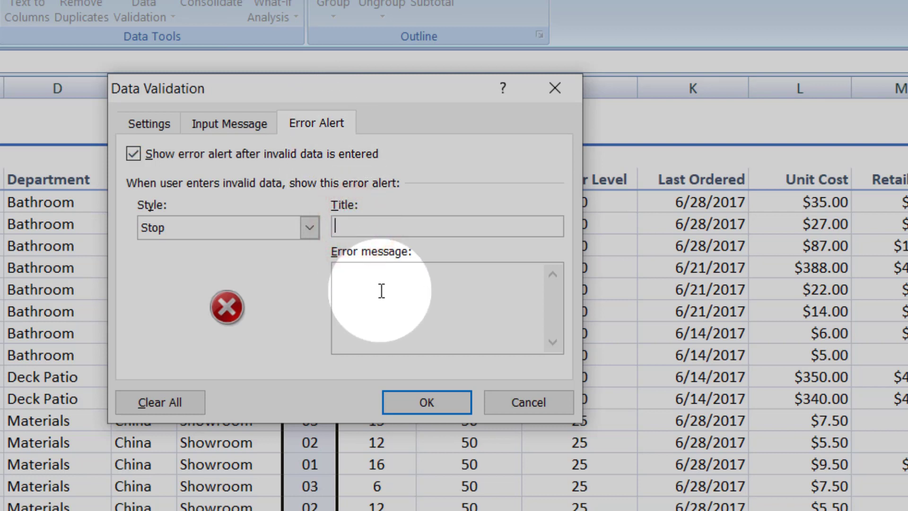
{"action": "type", "text": "Invalid Rack Nu"}
{"action": "key", "text": "BackSpace"}
{"action": "key", "text": "BackSpace"}
{"action": "key", "text": "BackSpace"}
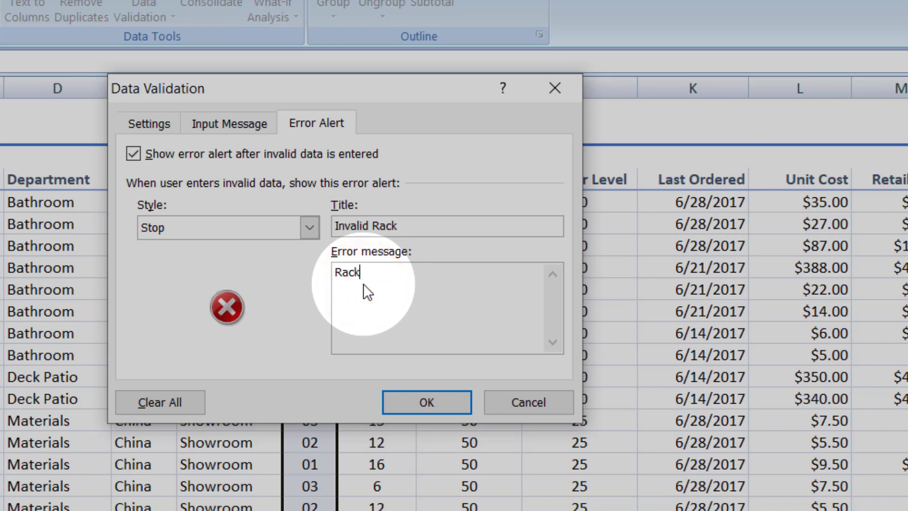
Set the error message to "Rack number should be between 1 and 9" and apply the validation rule.
{"action": "type", "text": "number shou"}
{"action": "type", "text": "ld be bte"}
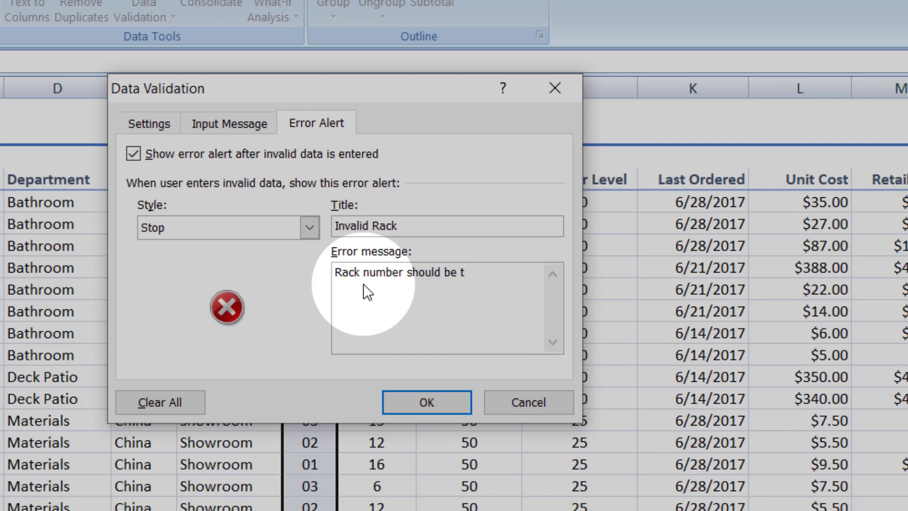
{"action": "key", "text": "BackSpace"}
{"action": "key", "text": "BackSpace"}
{"action": "type", "text": "etween 1 an"}
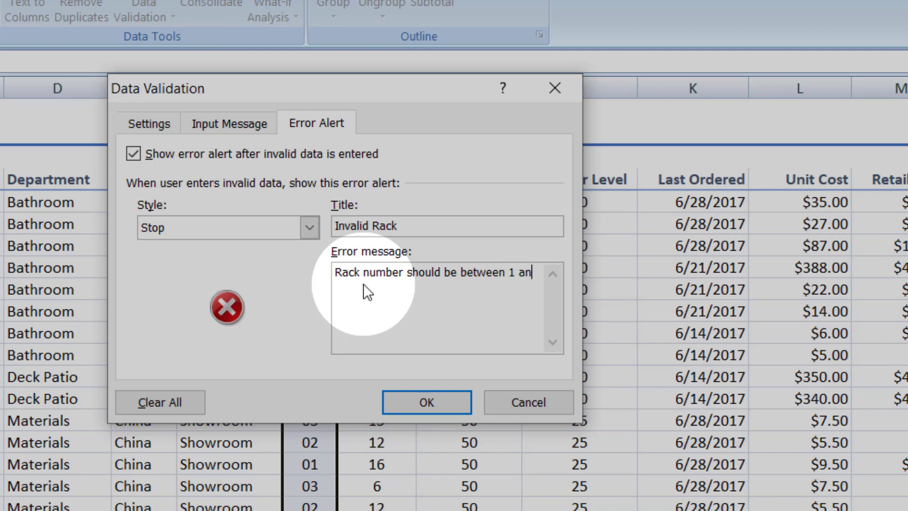
{"action": "type", "text": "d 9"}
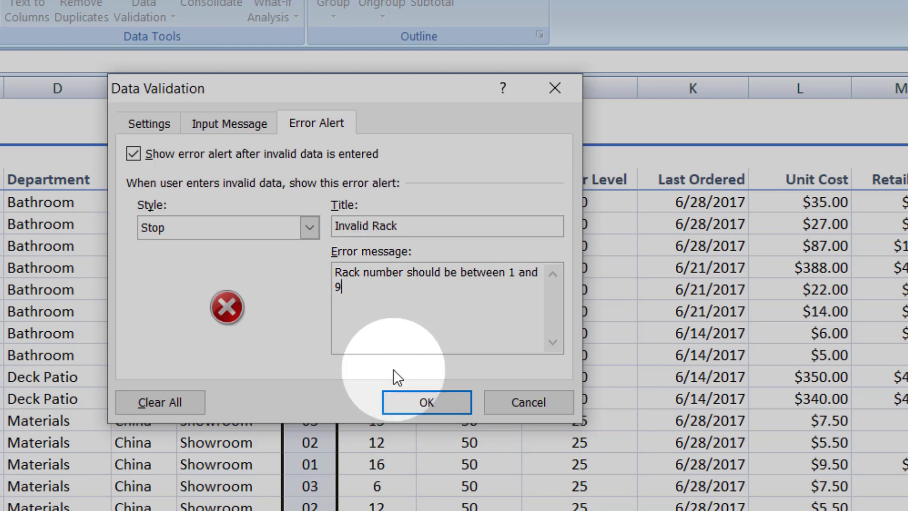
{"action": "left_click", "coordinate": [411, 401]}
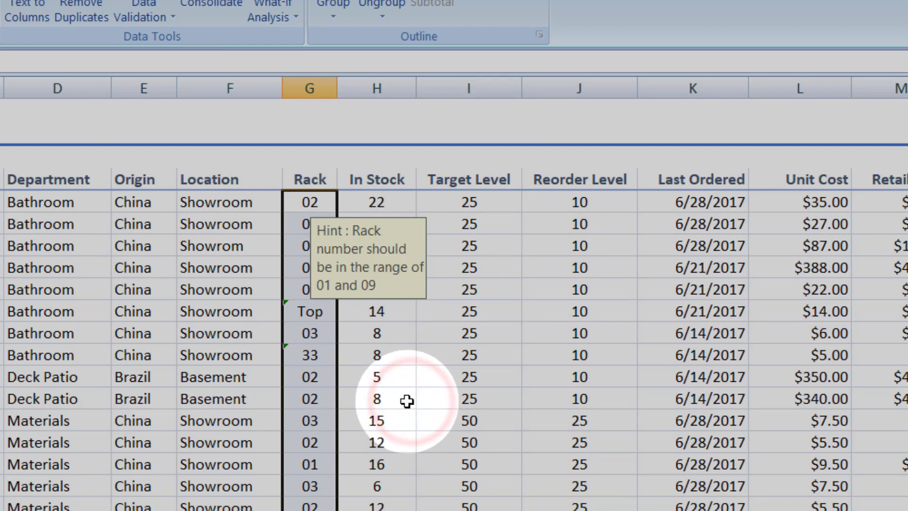
Test the validation rule by replacing "Top" in cell G9 with 09, followed by 01.
{"action": "left_click", "coordinate": [330, 394]}
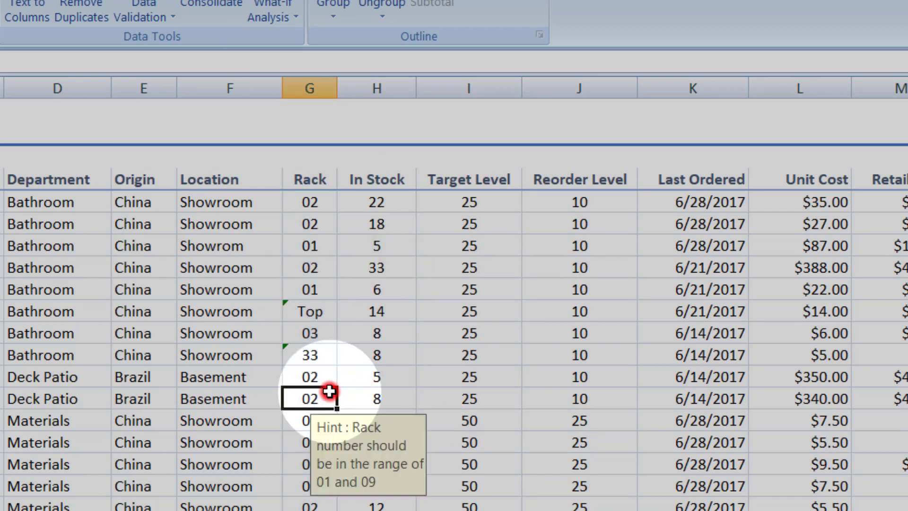
{"action": "left_click", "coordinate": [318, 312]}
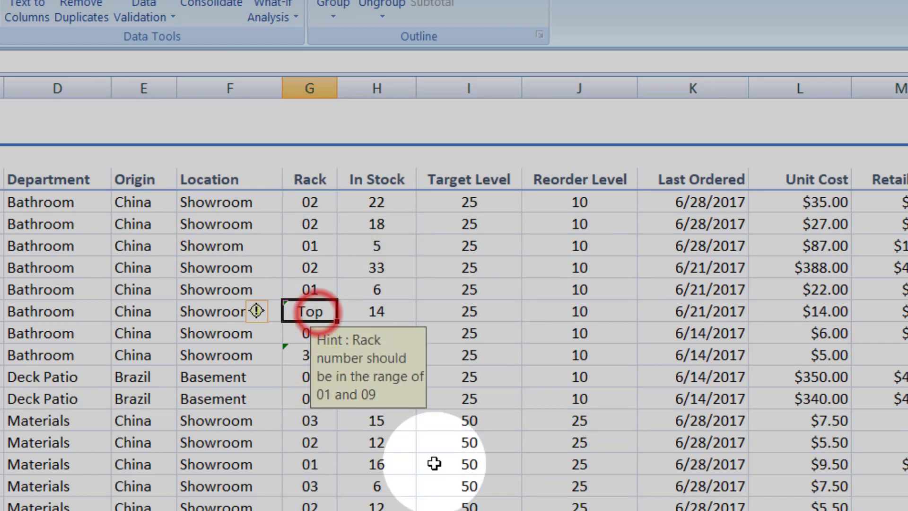
{"action": "type", "text": "09"}
{"action": "key", "text": "Return"}
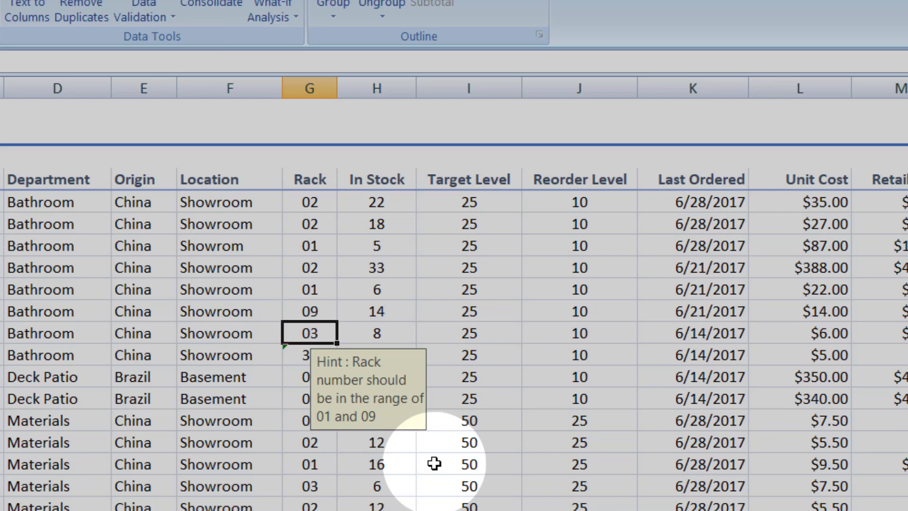
{"action": "key", "text": "Up"}
{"action": "type", "text": "01"}
{"action": "key", "text": "Return"}
Set the rack number in cell G9 to 04.
{"action": "key", "text": "Up"}
{"action": "type", "text": "04"}
{"action": "key", "text": "Return"}
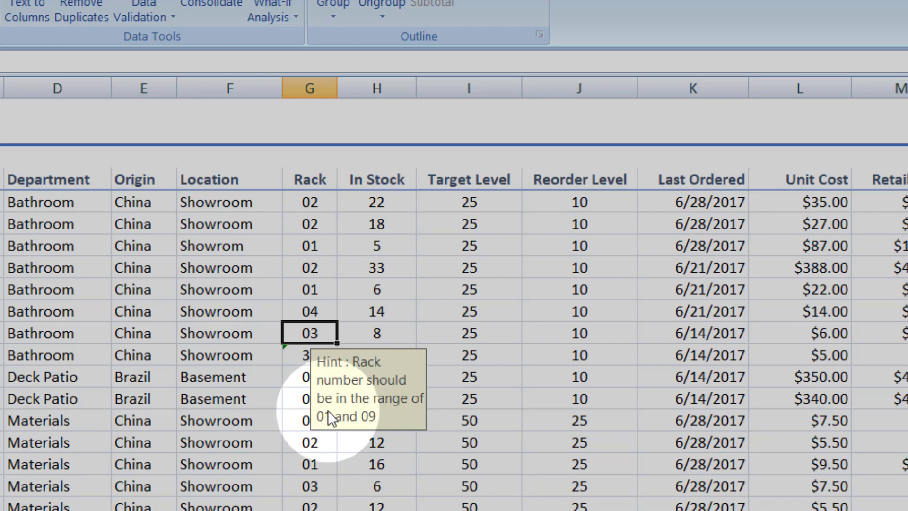
Correct the invalid rack number in cell G11 to 03.
{"action": "left_click", "coordinate": [305, 399]}
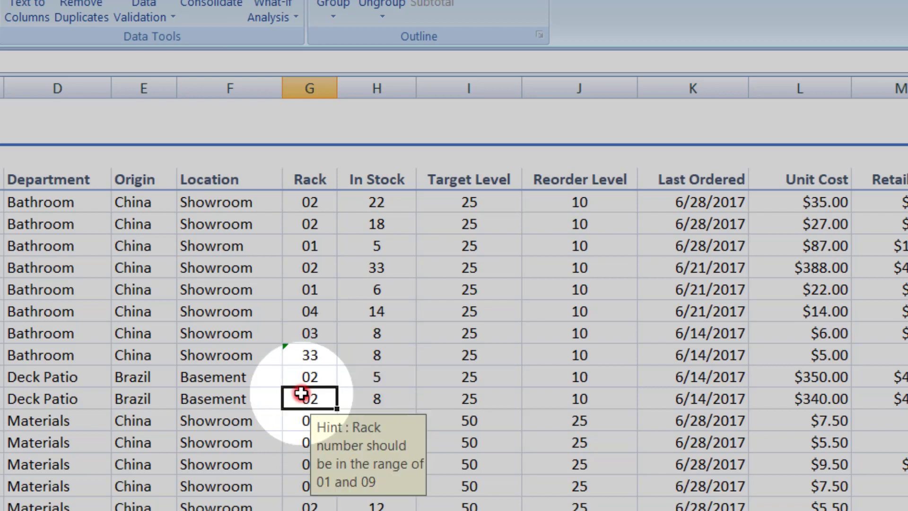
{"action": "left_click", "coordinate": [307, 356]}
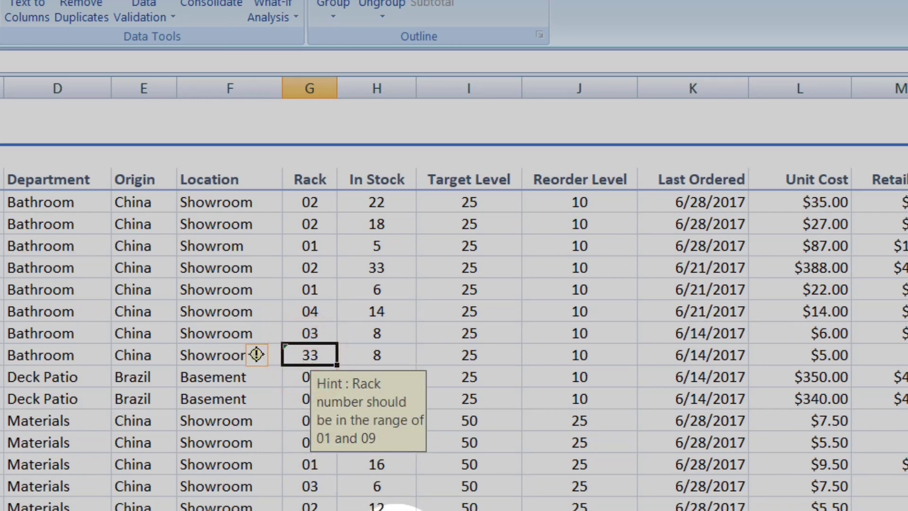
{"action": "type", "text": "03"}
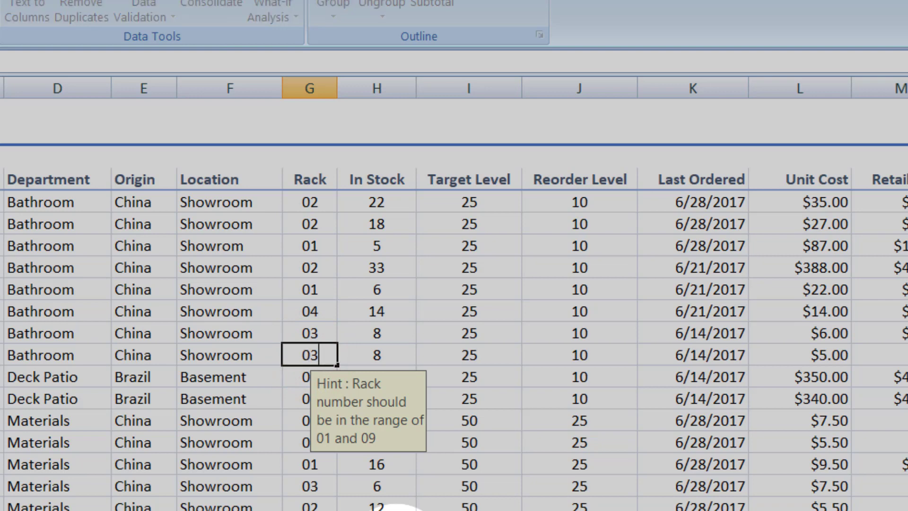
{"action": "key", "text": "Return"}
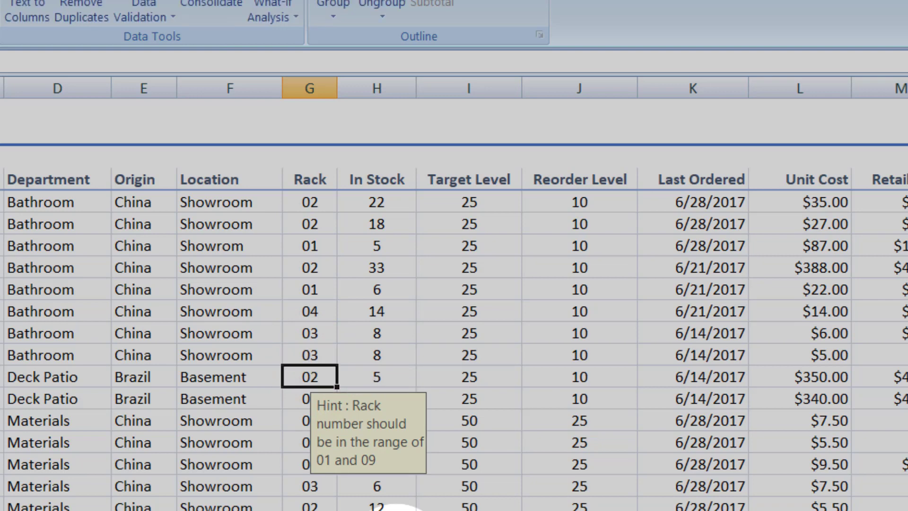
Try entering the out-of-range rack number 10 in cell G11 to test the error alert, and cancel the entry.
{"action": "key", "text": "Up"}
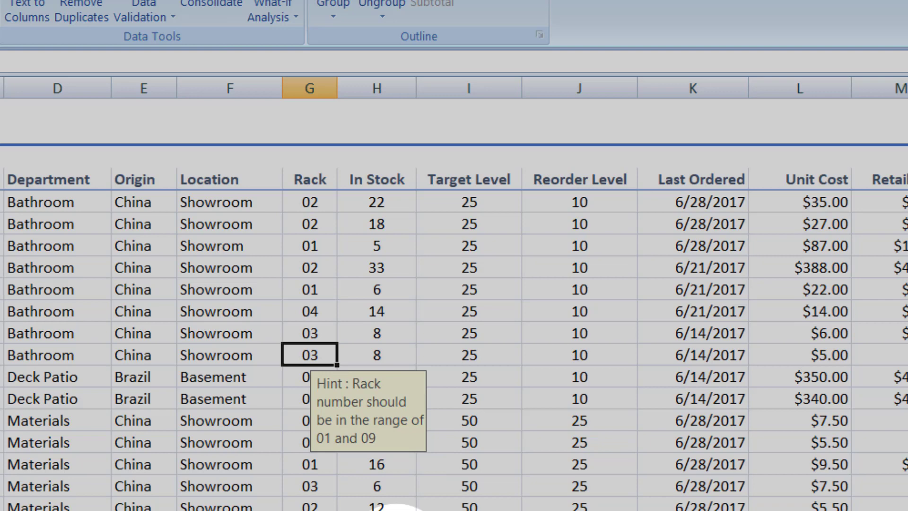
{"action": "type", "text": "10"}
{"action": "key", "text": "Return"}
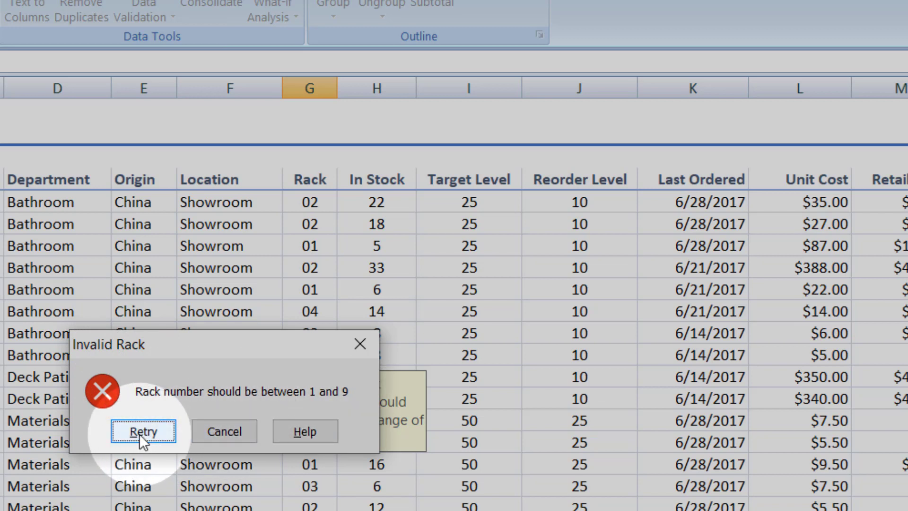
{"action": "left_click", "coordinate": [225, 430]}
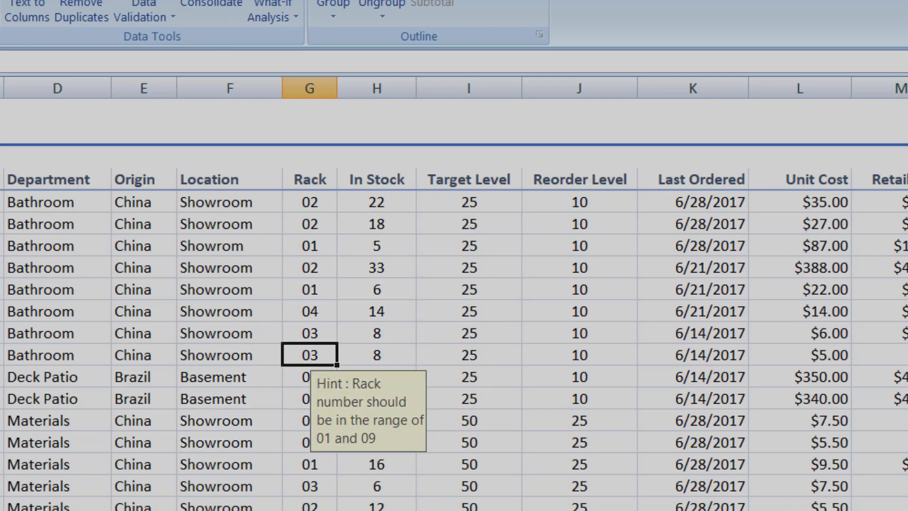
{"action": "left_click", "coordinate": [898, 324]}
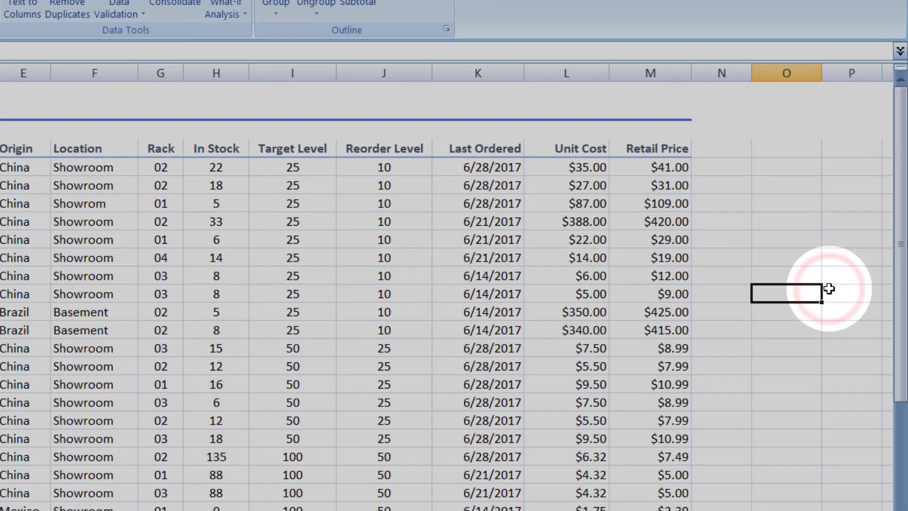
{"action": "key", "text": "Right"}
{"action": "key", "text": "Right"}
{"action": "key", "text": "Right"}
{"action": "key", "text": "Right"}
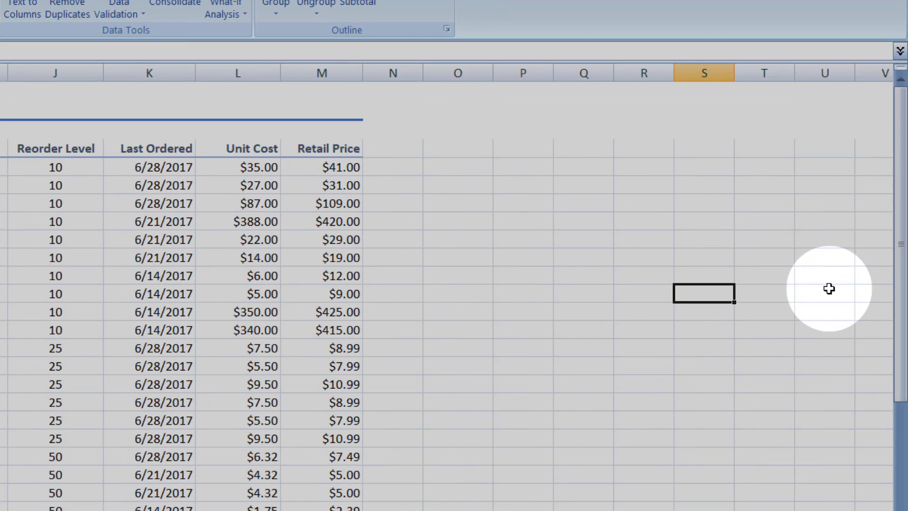
Enter "top" in the empty cell S11, copy it, and paste it over the rack number in cell G11.
{"action": "type", "text": "top"}
{"action": "key", "text": "Left"}
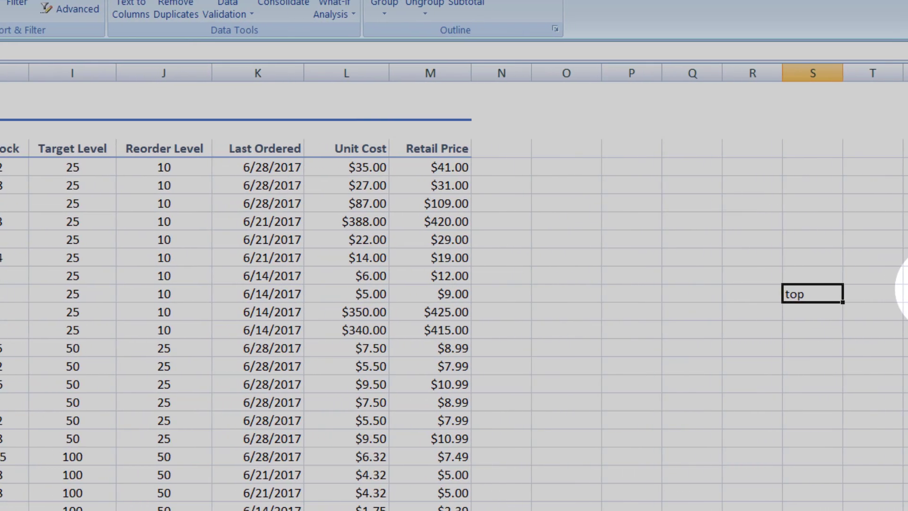
{"action": "key", "text": "ctrl+c"}
{"action": "key", "text": "Left"}
{"action": "key", "text": "Left"}
{"action": "key", "text": "Left"}
{"action": "key", "text": "Left"}
{"action": "key", "text": "Left"}
{"action": "key", "text": "Left"}
{"action": "key", "text": "Left"}
{"action": "key", "text": "Left"}
{"action": "key", "text": "Left"}
{"action": "key", "text": "Left"}
{"action": "key", "text": "Left"}
{"action": "key", "text": "Left"}
{"action": "key", "text": "Left"}
{"action": "key", "text": "Right"}
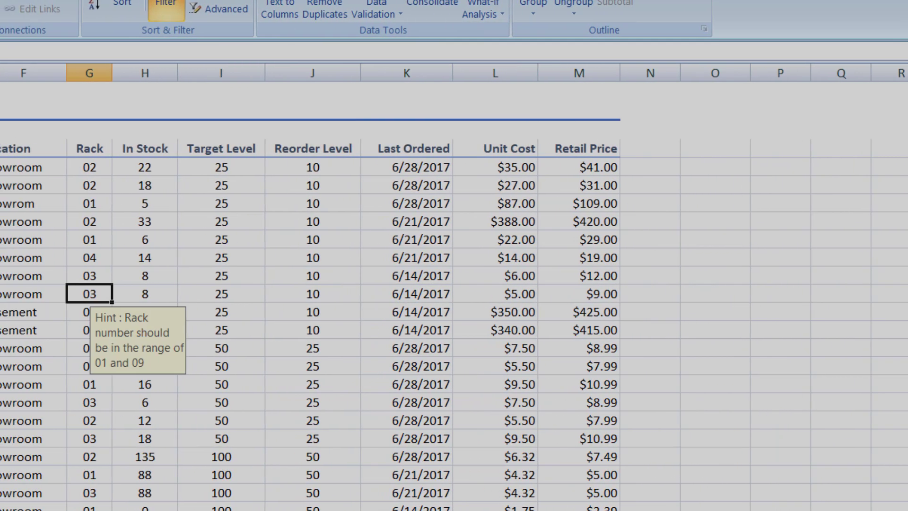
{"action": "key", "text": "ctrl+v"}
{"action": "key", "text": "Right"}
{"action": "key", "text": "Left"}
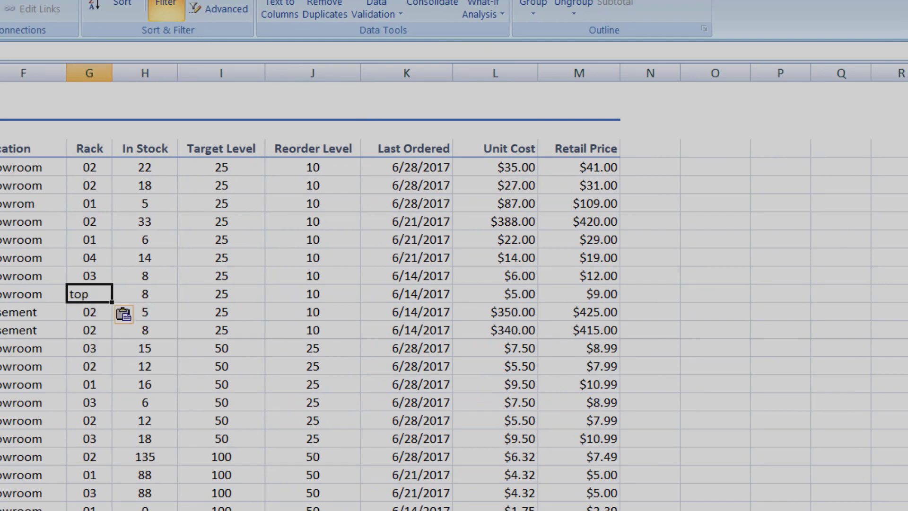
{"action": "key", "text": "Right"}
{"action": "key", "text": "Right"}
{"action": "key", "text": "Right"}
{"action": "key", "text": "Right"}
{"action": "key", "text": "Right"}
{"action": "key", "text": "Right"}
{"action": "key", "text": "Right"}
{"action": "key", "text": "Right"}
{"action": "key", "text": "Right"}
{"action": "key", "text": "Right"}
{"action": "key", "text": "Right"}
{"action": "key", "text": "Right"}
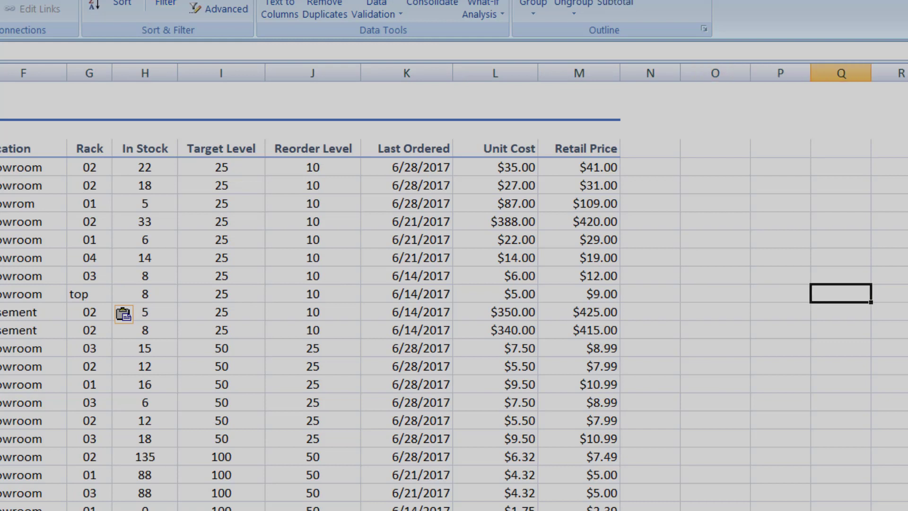
{"action": "key", "text": "Left"}
{"action": "key", "text": "Left"}
{"action": "key", "text": "Left"}
{"action": "key", "text": "Left"}
{"action": "key", "text": "Left"}
{"action": "key", "text": "Left"}
{"action": "key", "text": "Left"}
{"action": "key", "text": "Left"}
{"action": "key", "text": "Left"}
{"action": "key", "text": "Left"}
{"action": "key", "text": "Left"}
{"action": "key", "text": "Left"}
{"action": "key", "text": "Left"}
{"action": "key", "text": "Left"}
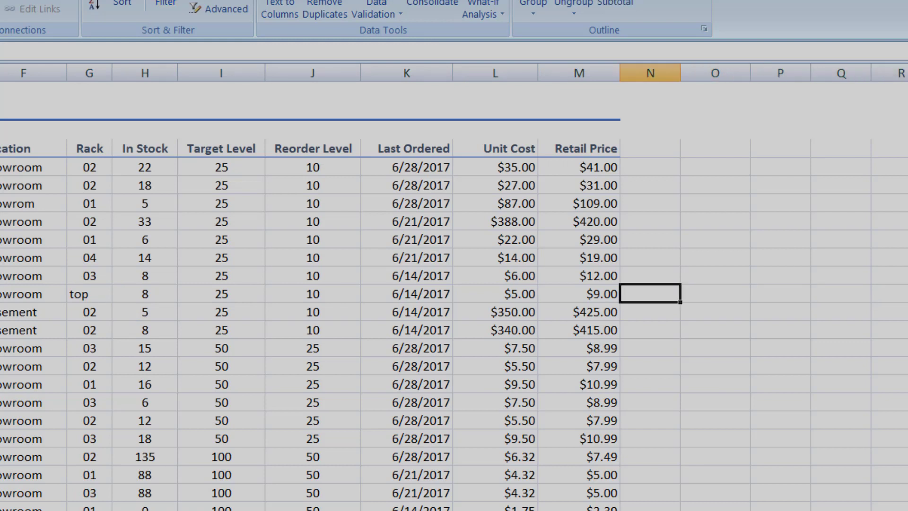
{"action": "key", "text": "Right"}
{"action": "key", "text": "Right"}
{"action": "key", "text": "Right"}
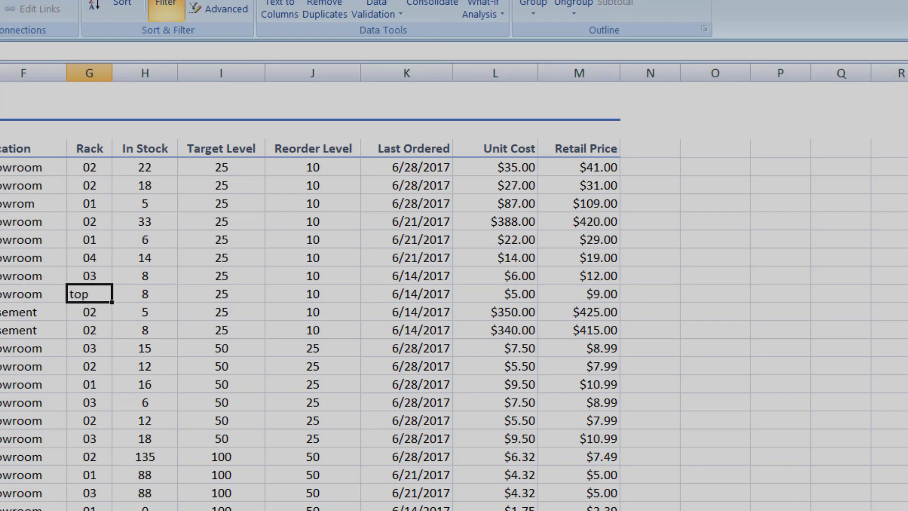
Try entering "top" directly in cell G10 to test the error alert, and cancel the entry.
{"action": "key", "text": "Down"}
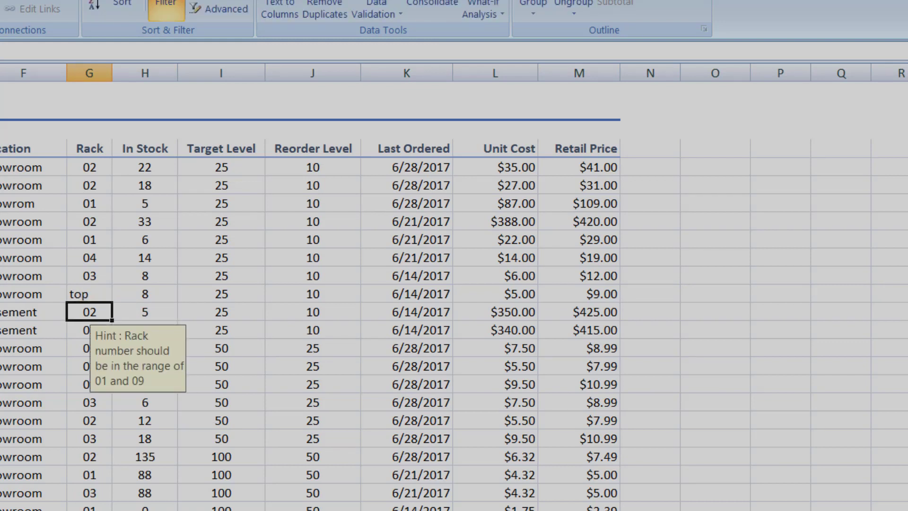
{"action": "key", "text": "Up"}
{"action": "key", "text": "Up"}
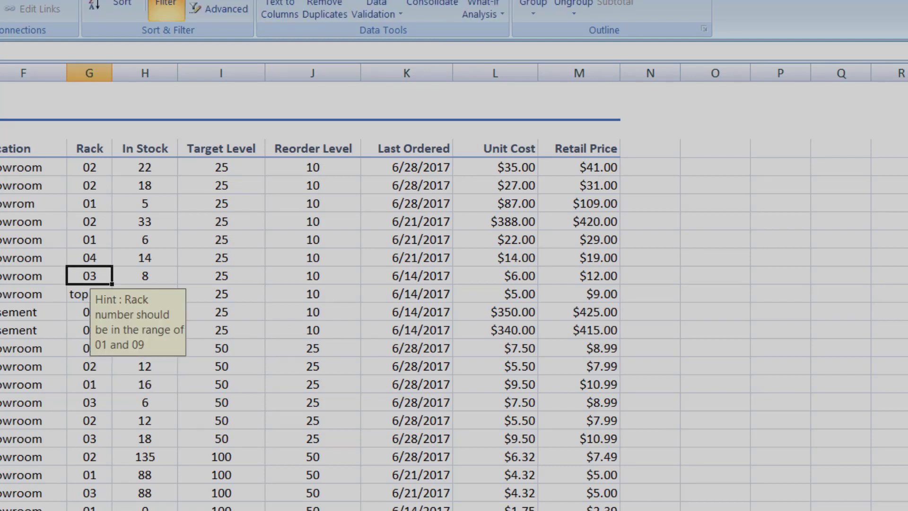
{"action": "type", "text": "top"}
{"action": "key", "text": "Return"}
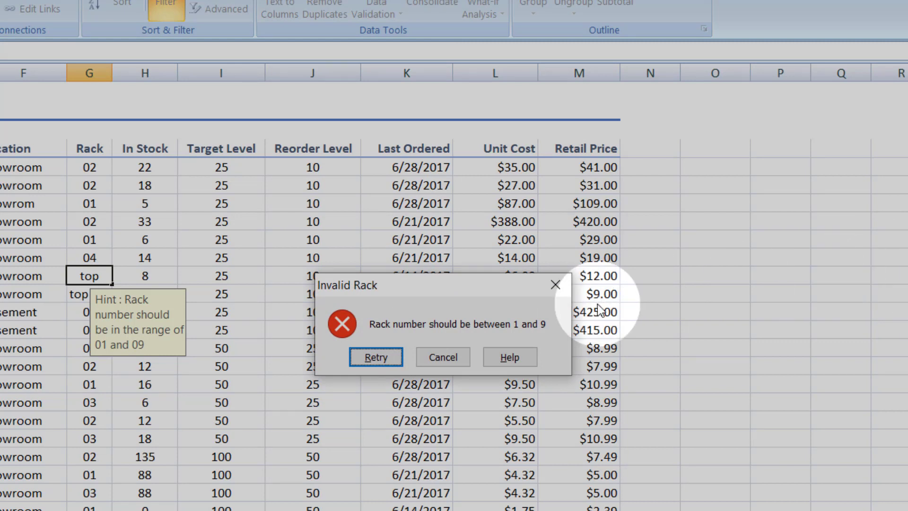
{"action": "left_click", "coordinate": [449, 357]}
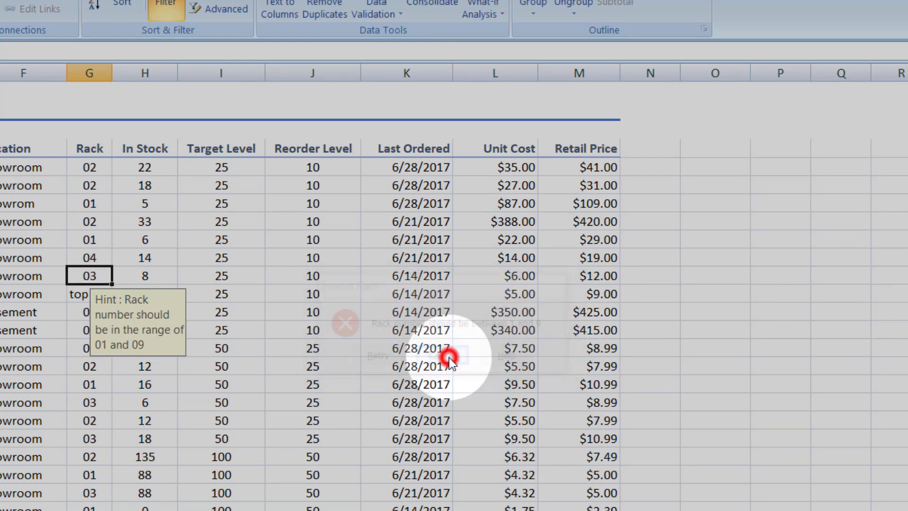
{"action": "left_click", "coordinate": [71, 294]}
{"action": "key", "text": "Left"}
{"action": "key", "text": "Left"}
{"action": "key", "text": "Left"}
{"action": "key", "text": "Left"}
{"action": "key", "text": "Left"}
{"action": "key", "text": "Left"}
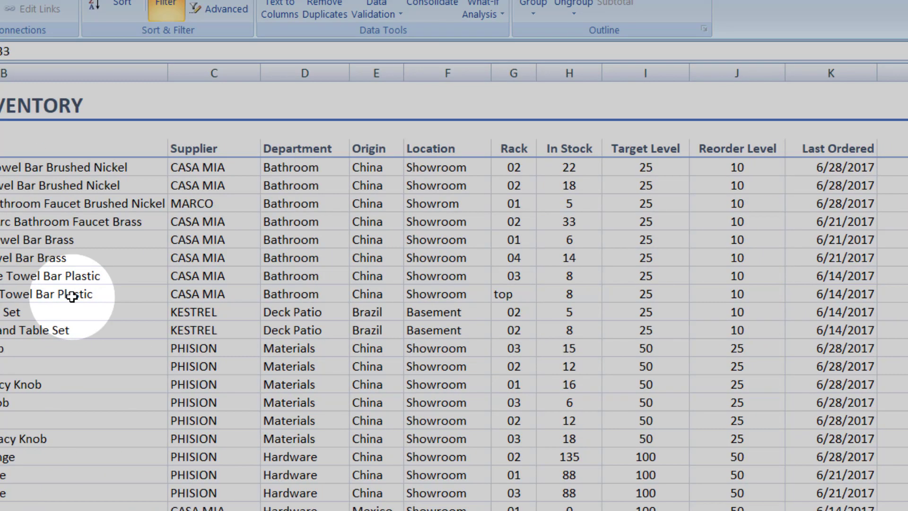
{"action": "key", "text": "Up"}
{"action": "key", "text": "Up"}
{"action": "key", "text": "Up"}
{"action": "key", "text": "Down"}
{"action": "key", "text": "shift+Down"}
{"action": "key", "text": "shift+Down"}
{"action": "key", "text": "shift+Down"}
{"action": "key", "text": "shift+Down"}
{"action": "key", "text": "shift+Down"}
{"action": "key", "text": "shift+Down"}
{"action": "key", "text": "shift+Down"}
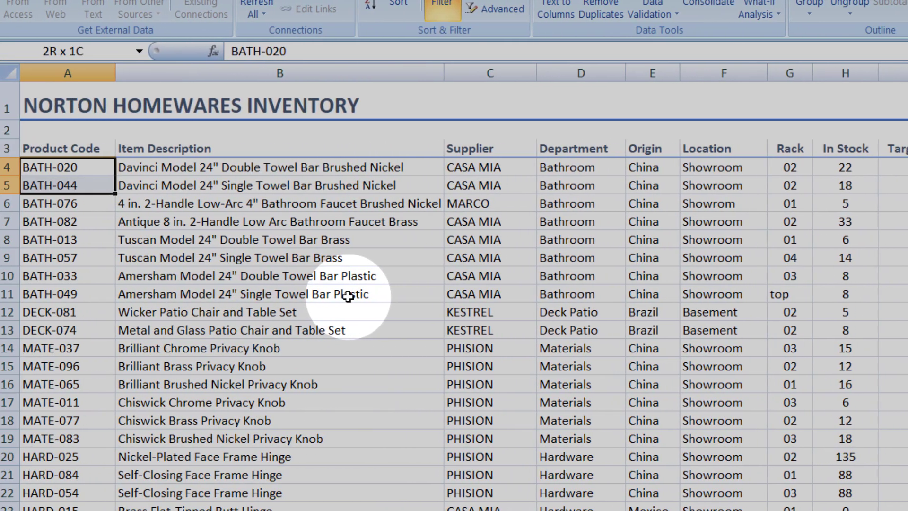
{"action": "key", "text": "shift+Down"}
{"action": "key", "text": "shift+Down"}
{"action": "key", "text": "shift+Down"}
{"action": "key", "text": "shift+Down"}
{"action": "key", "text": "shift+Down"}
{"action": "key", "text": "shift+Down"}
{"action": "key", "text": "shift+Down"}
{"action": "key", "text": "shift+Down"}
{"action": "key", "text": "shift+Down"}
{"action": "key", "text": "shift+Down"}
{"action": "key", "text": "shift+Down"}
{"action": "key", "text": "shift+Down"}
{"action": "key", "text": "shift+Down"}
{"action": "key", "text": "shift+Down"}
{"action": "key", "text": "shift+Down"}
{"action": "key", "text": "shift+Down"}
{"action": "key", "text": "shift+Down"}
{"action": "key", "text": "shift+Up"}
{"action": "key", "text": "shift+Up"}
{"action": "key", "text": "shift+Up"}
{"action": "key", "text": "shift+Up"}
{"action": "key", "text": "shift+Up"}
{"action": "key", "text": "shift+Up"}
{"action": "key", "text": "shift+Up"}
{"action": "key", "text": "shift+Up"}
{"action": "key", "text": "shift+Up"}
{"action": "key", "text": "shift+Up"}
{"action": "key", "text": "shift+Up"}
{"action": "key", "text": "shift+Up"}
{"action": "key", "text": "shift+Up"}
{"action": "key", "text": "shift+Up"}
{"action": "key", "text": "shift+Up"}
{"action": "key", "text": "shift+Up"}
{"action": "key", "text": "shift+Up"}
{"action": "key", "text": "shift+Up"}
{"action": "key", "text": "shift+Up"}
{"action": "key", "text": "shift+Up"}
{"action": "key", "text": "Up"}
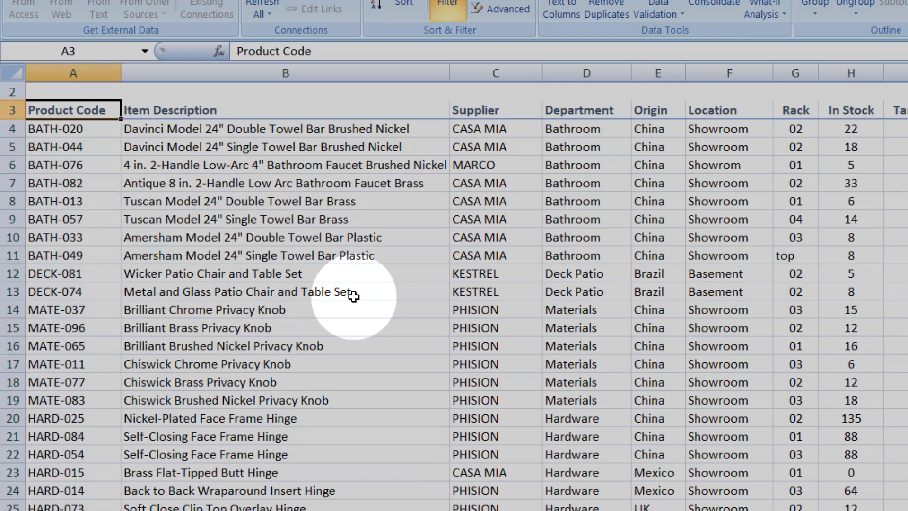
{"action": "key", "text": "Up"}
{"action": "key", "text": "Down"}
{"action": "key", "text": "Down"}
{"action": "key", "text": "ctrl+shift+l"}
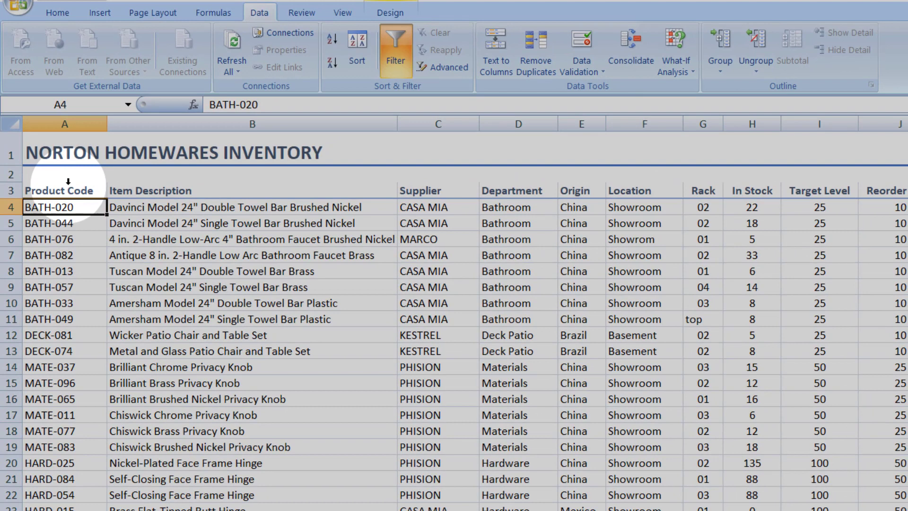
Set a data validation rule on the Product Code entries that allows only a text length equal to 8.
{"action": "left_click", "coordinate": [69, 172]}
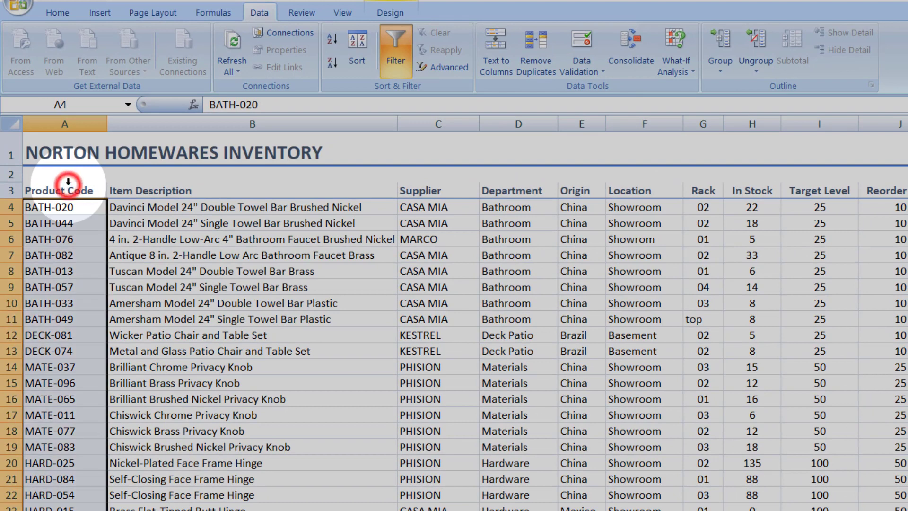
{"action": "left_click", "coordinate": [578, 45]}
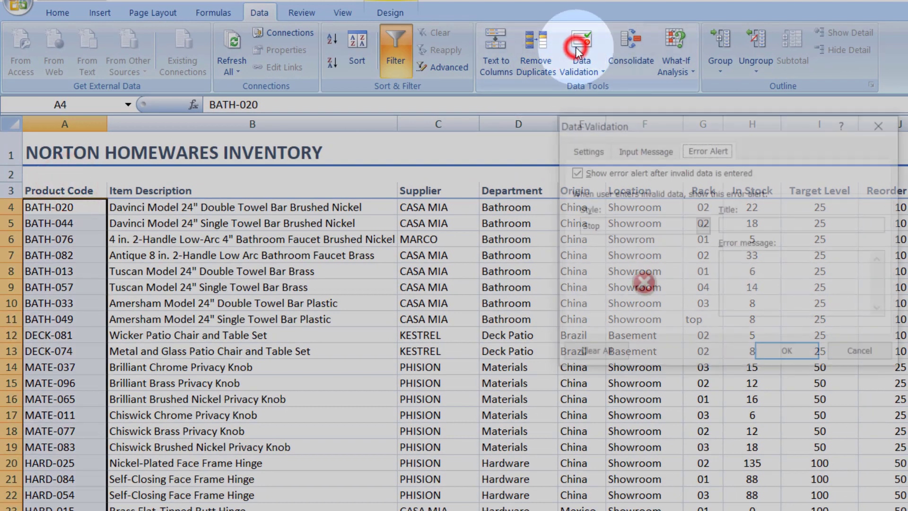
{"action": "left_click", "coordinate": [585, 149]}
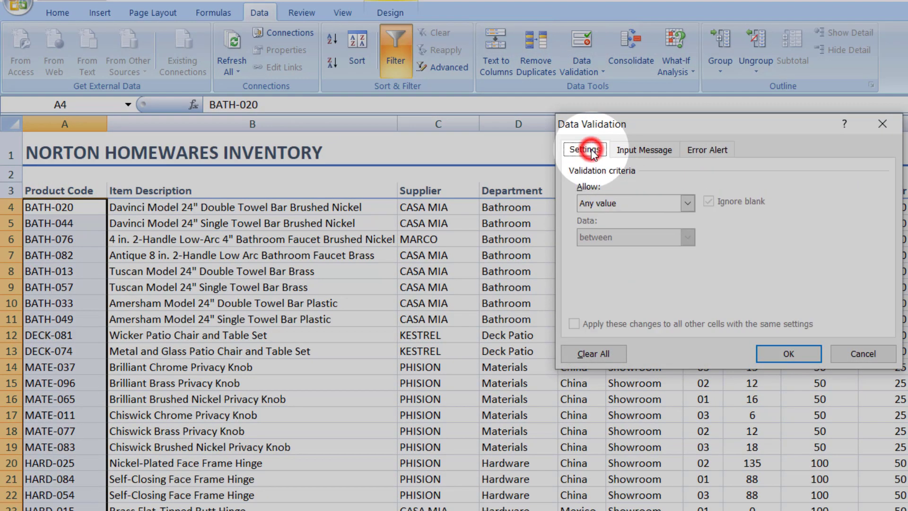
{"action": "left_click", "coordinate": [624, 203]}
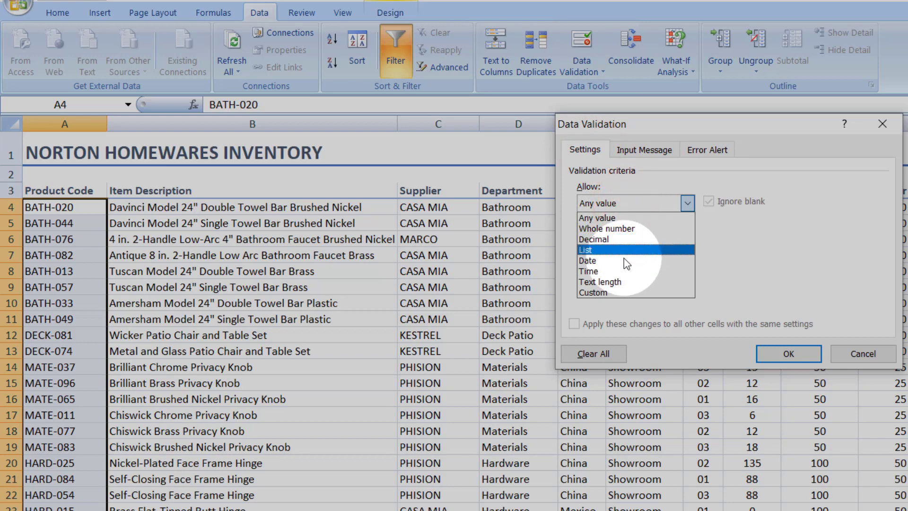
{"action": "left_click", "coordinate": [627, 282]}
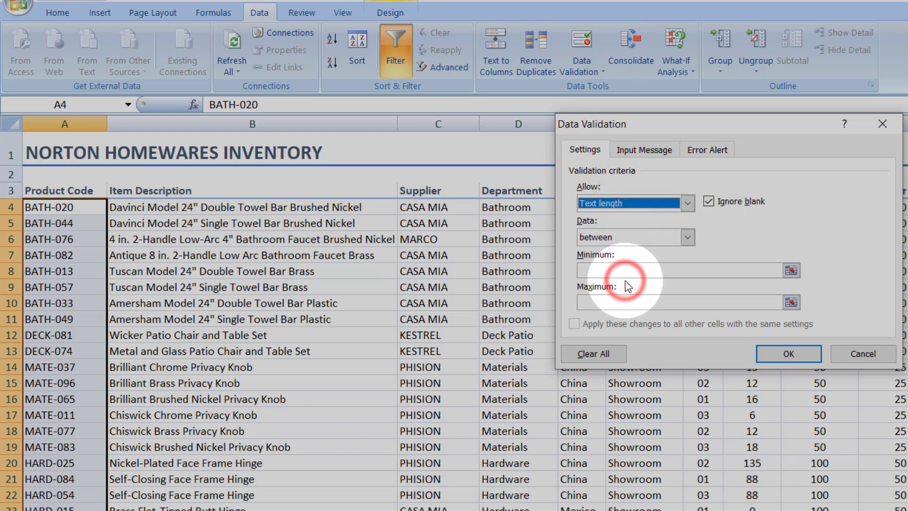
{"action": "left_click", "coordinate": [637, 236]}
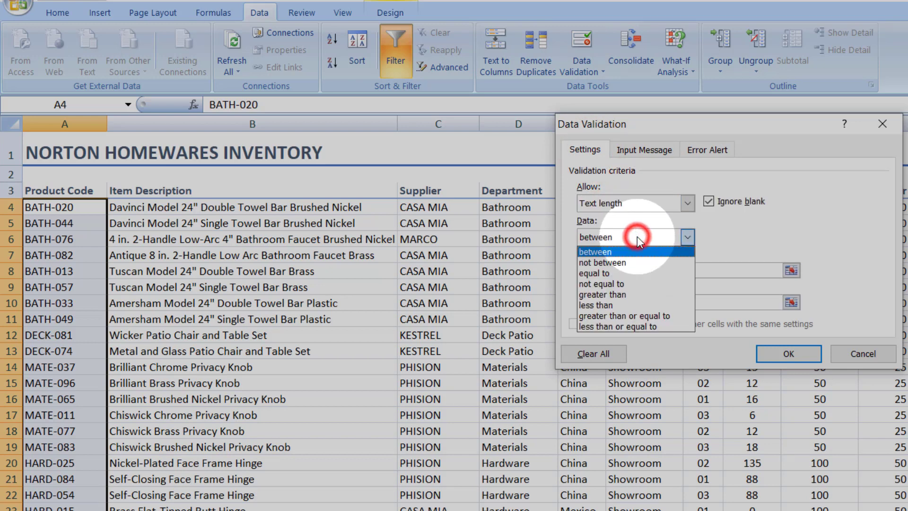
{"action": "left_click", "coordinate": [625, 274]}
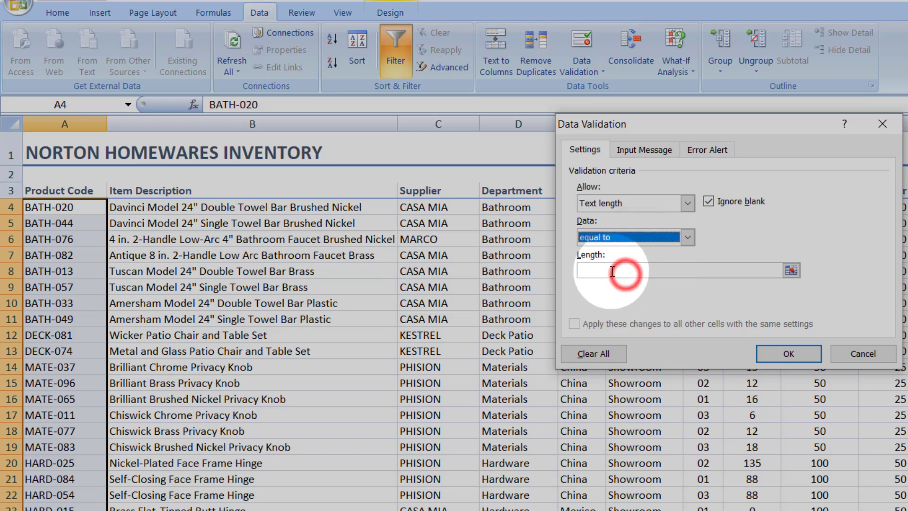
{"action": "left_click", "coordinate": [607, 269]}
{"action": "type", "text": "8"}
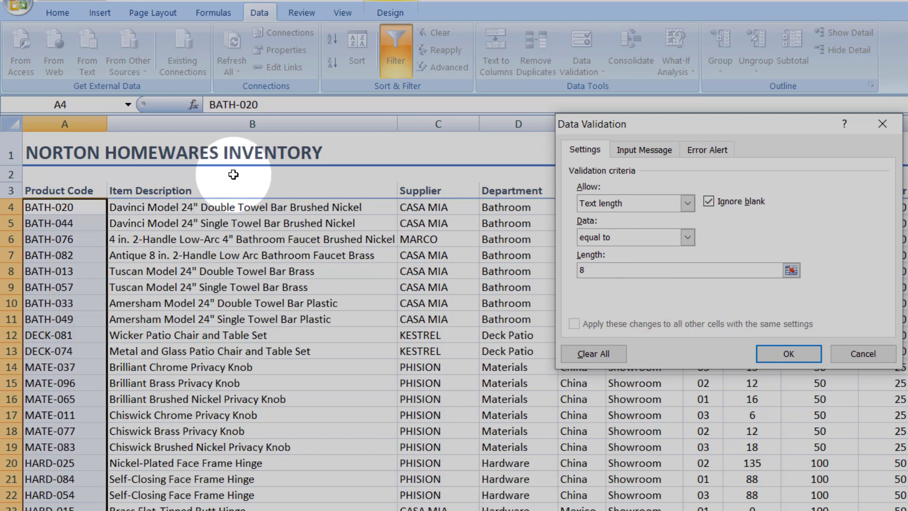
Add the input message "Product code should be 8 digits long" to the product code validation.
{"action": "left_click", "coordinate": [647, 150]}
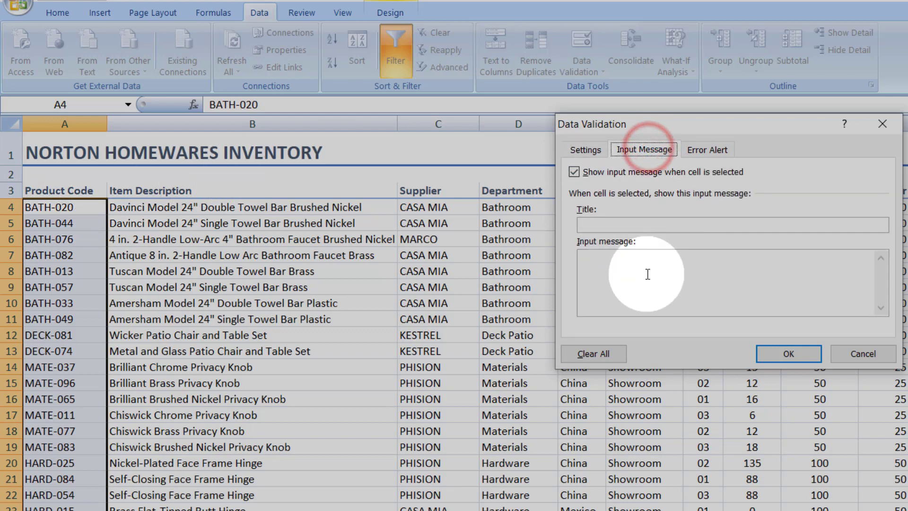
{"action": "left_click", "coordinate": [622, 268]}
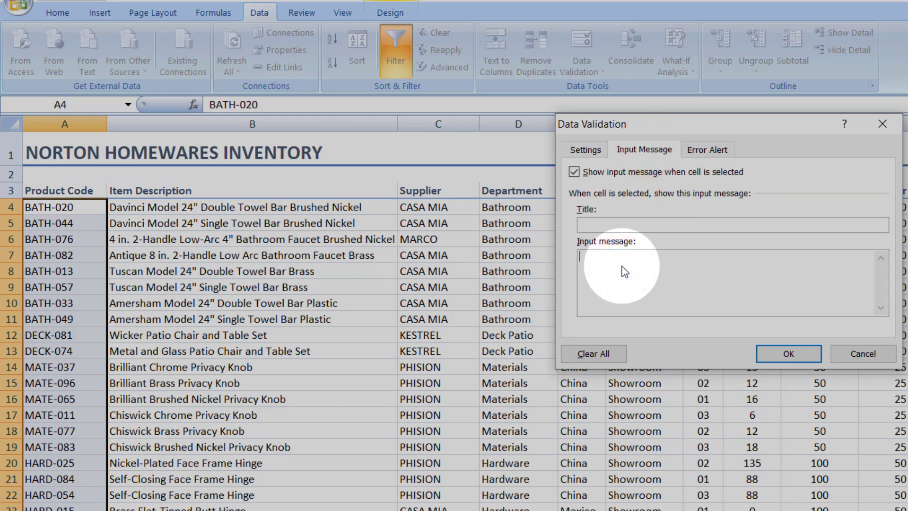
{"action": "type", "text": "Produt"}
{"action": "type", "text": "t coe"}
{"action": "type", "text": "e should be 8 d"}
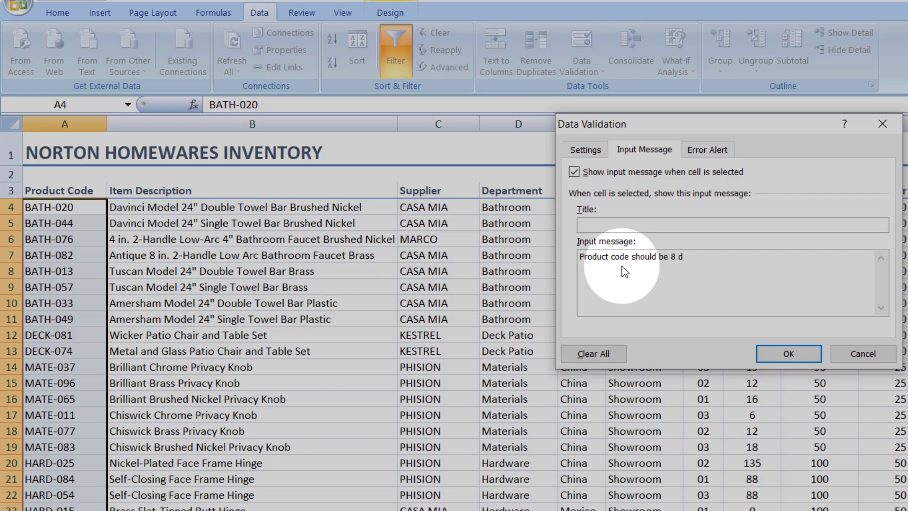
{"action": "type", "text": "igits log"}
{"action": "key", "text": "shift+Left"}
{"action": "key", "text": "shift+Left"}
{"action": "key", "text": "Right"}
{"action": "key", "text": "Right"}
Set a Warning-style error alert titled "Warning : Product Code" with the message "Product code should be 8", and apply the validation.
{"action": "left_click", "coordinate": [706, 149]}
{"action": "left_click", "coordinate": [624, 222]}
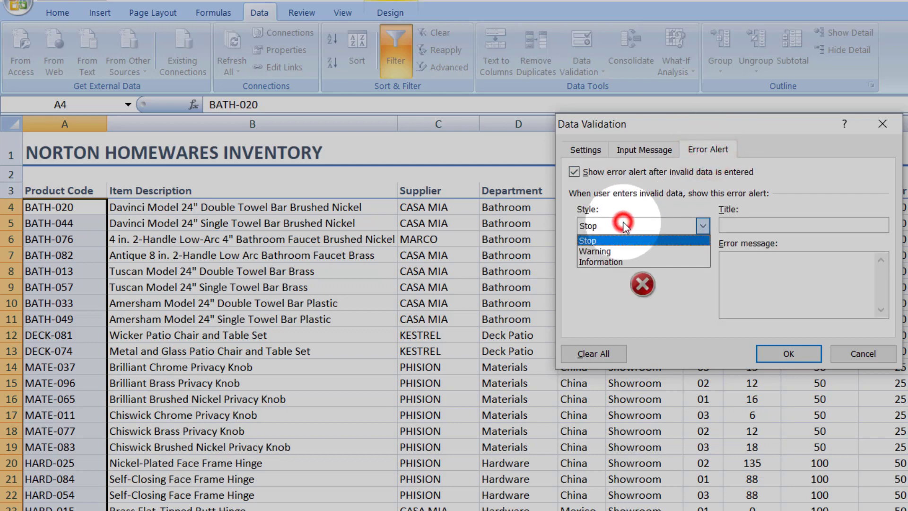
{"action": "left_click", "coordinate": [623, 252]}
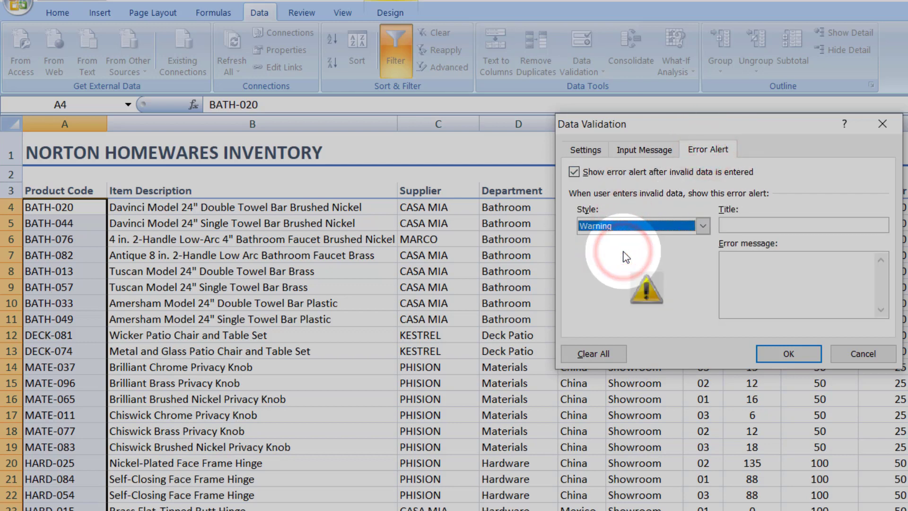
{"action": "left_click", "coordinate": [737, 223]}
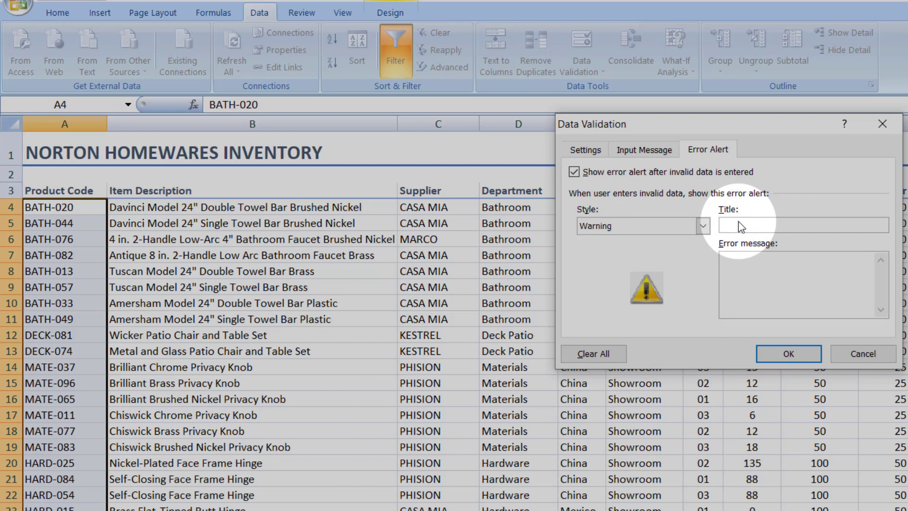
{"action": "type", "text": "Warning : Product Code"}
{"action": "left_click", "coordinate": [741, 266]}
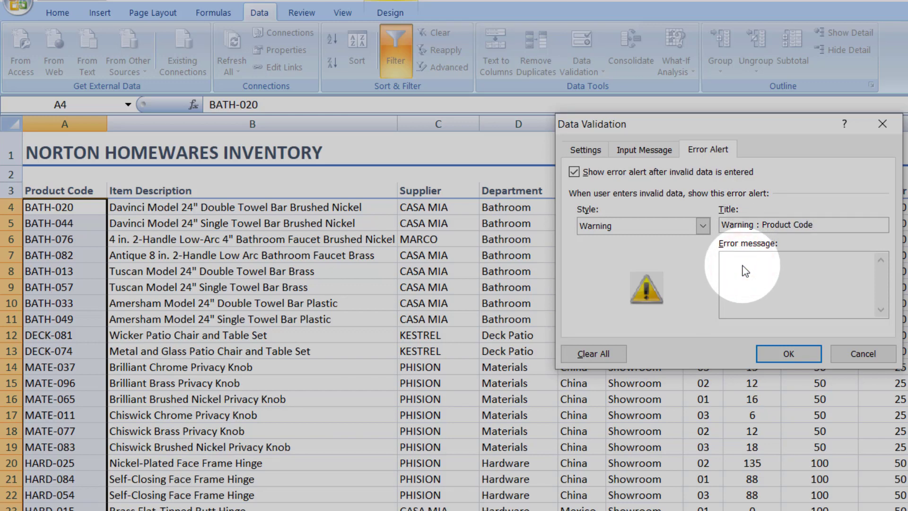
{"action": "type", "text": "Product code should be 8"}
{"action": "left_click", "coordinate": [789, 352]}
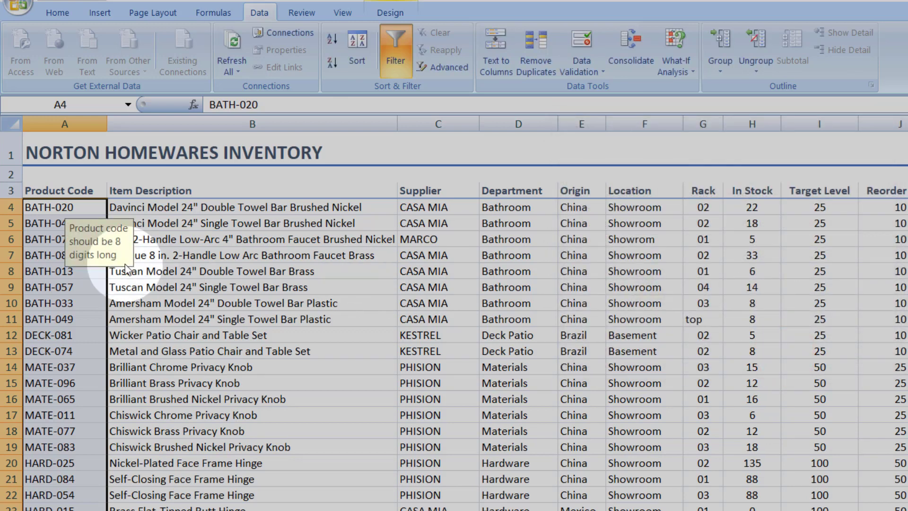
Try shortening the product code in cell A4 to BATH-02 to test the warning alert, and cancel the entry.
{"action": "left_click", "coordinate": [56, 292]}
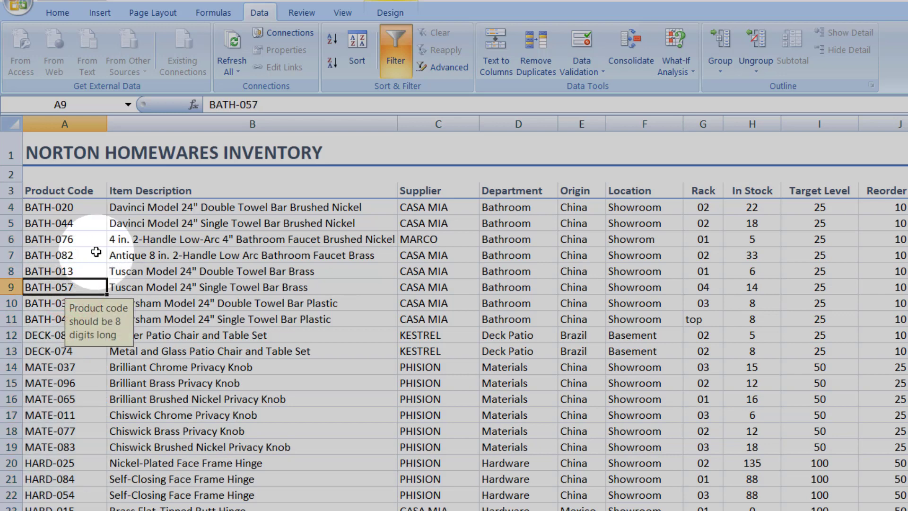
{"action": "double_click", "coordinate": [88, 204]}
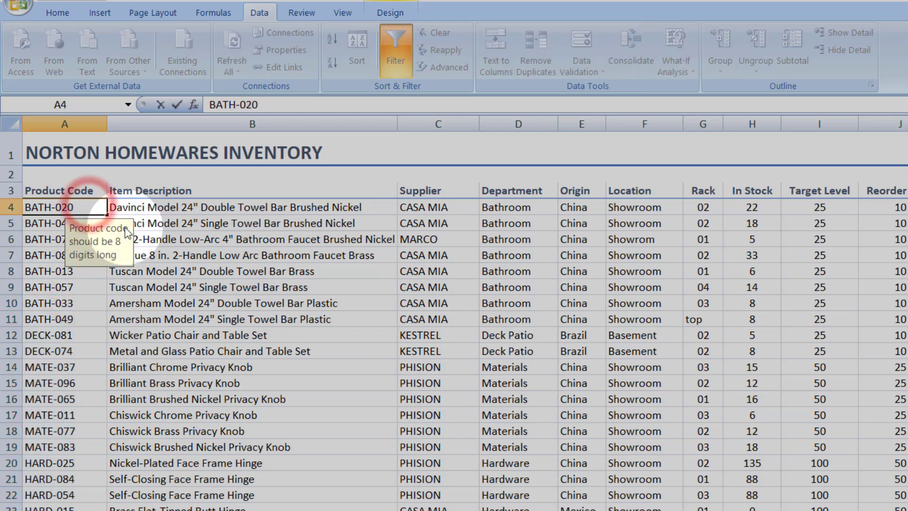
{"action": "key", "text": "BackSpace"}
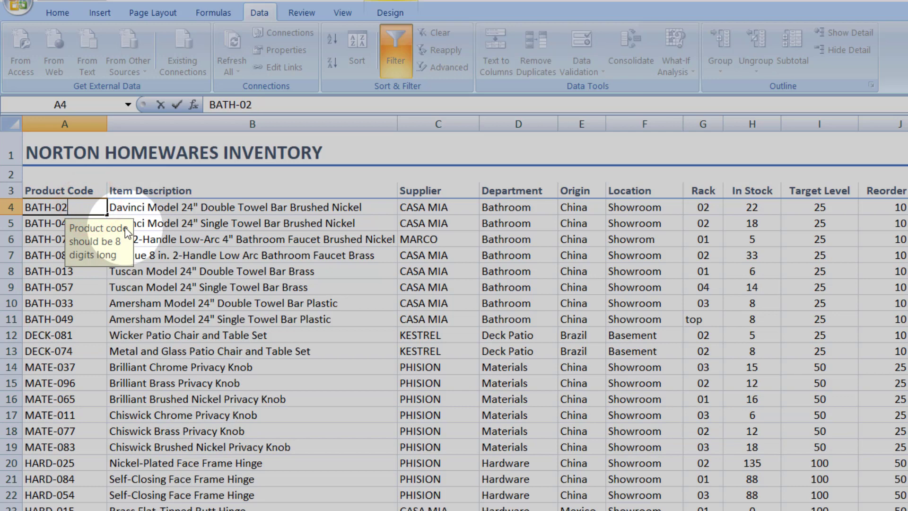
{"action": "key", "text": "Return"}
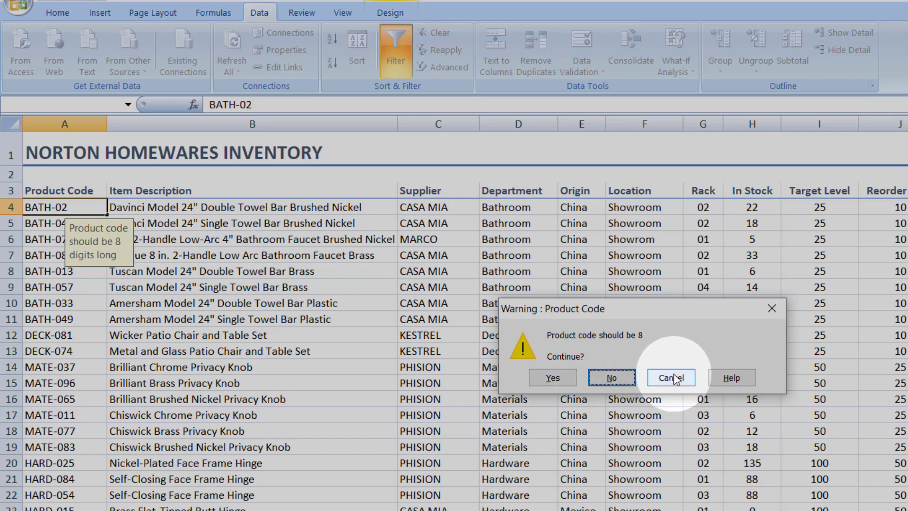
{"action": "left_click", "coordinate": [671, 378]}
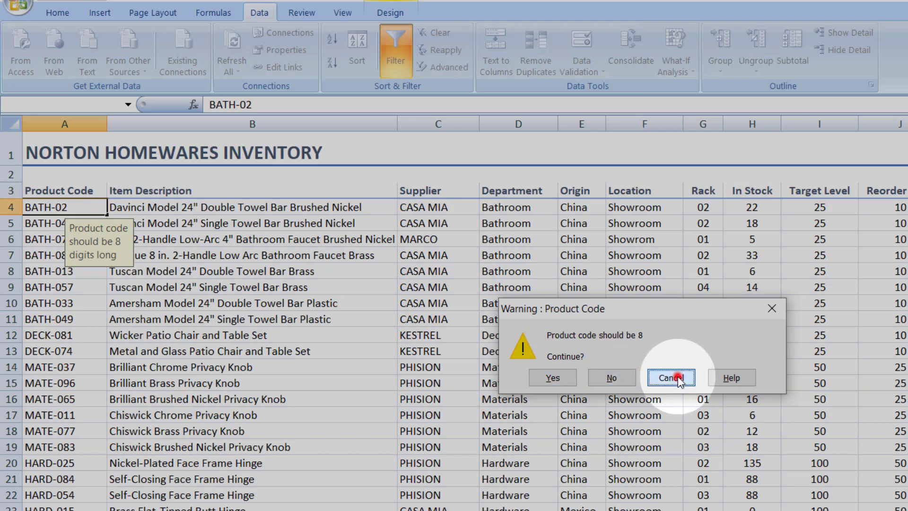
Select the inventory table's header cells in row 3, starting from Product Code.
{"action": "left_click", "coordinate": [59, 271]}
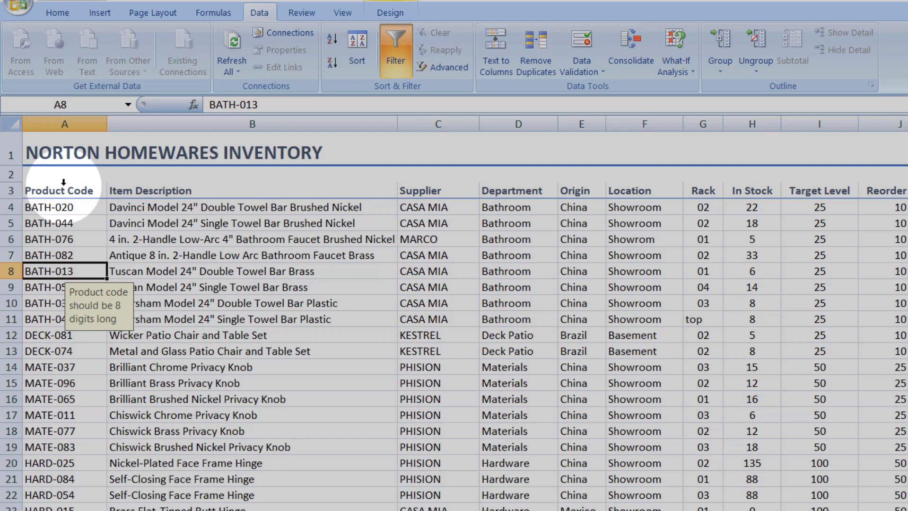
{"action": "left_click", "coordinate": [120, 222]}
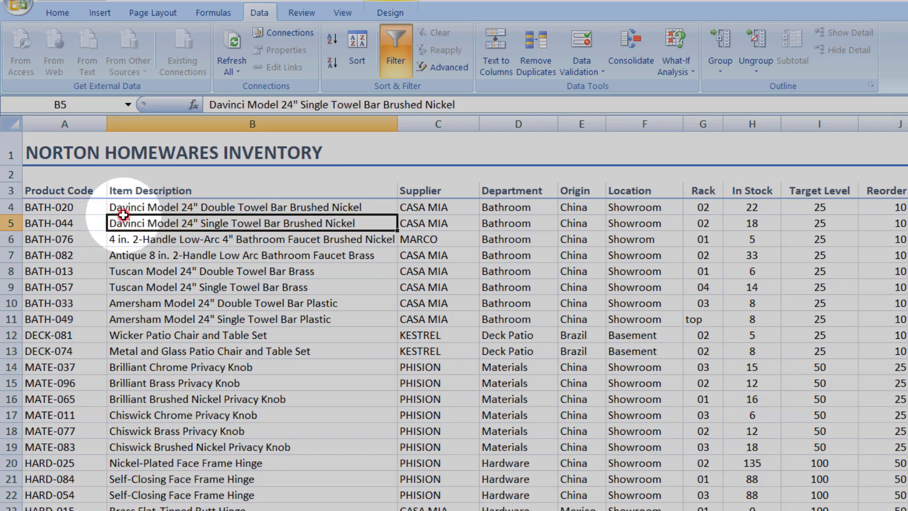
{"action": "left_click", "coordinate": [58, 195]}
{"action": "key", "text": "shift+Right"}
{"action": "key", "text": "shift+Right"}
{"action": "key", "text": "shift+Right"}
{"action": "key", "text": "shift+Right"}
{"action": "key", "text": "shift+Right"}
{"action": "key", "text": "shift+Right"}
{"action": "key", "text": "shift+Right"}
{"action": "key", "text": "shift+Right"}
{"action": "key", "text": "shift+Right"}
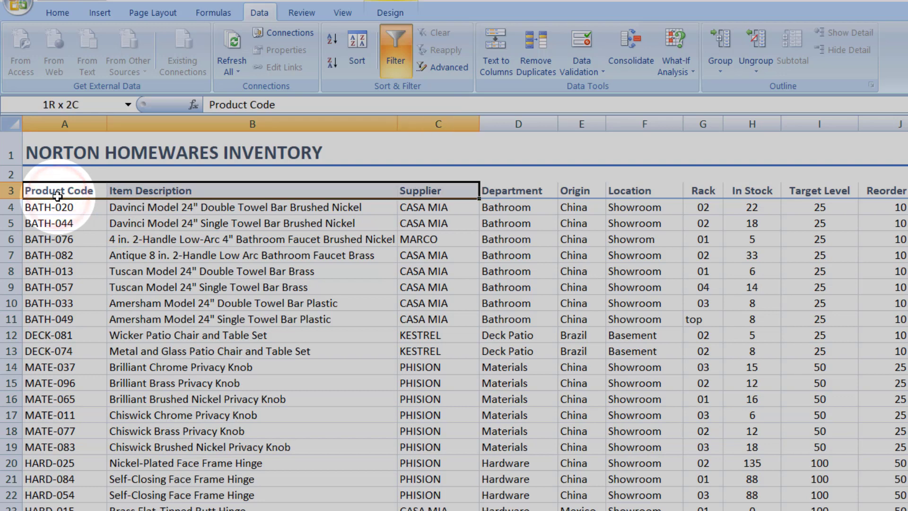
Show the inventory table's design properties and highlight its table name.
{"action": "left_click", "coordinate": [210, 239]}
{"action": "left_click", "coordinate": [390, 14]}
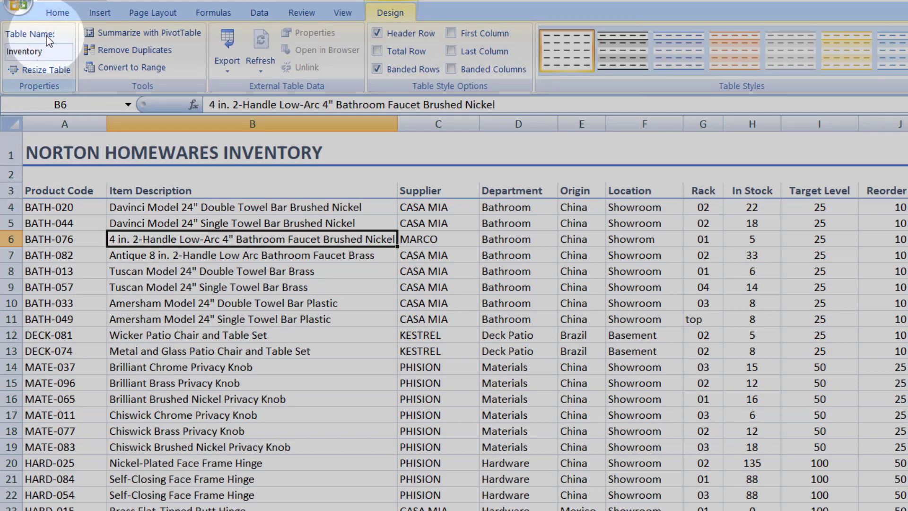
{"action": "left_click", "coordinate": [17, 52]}
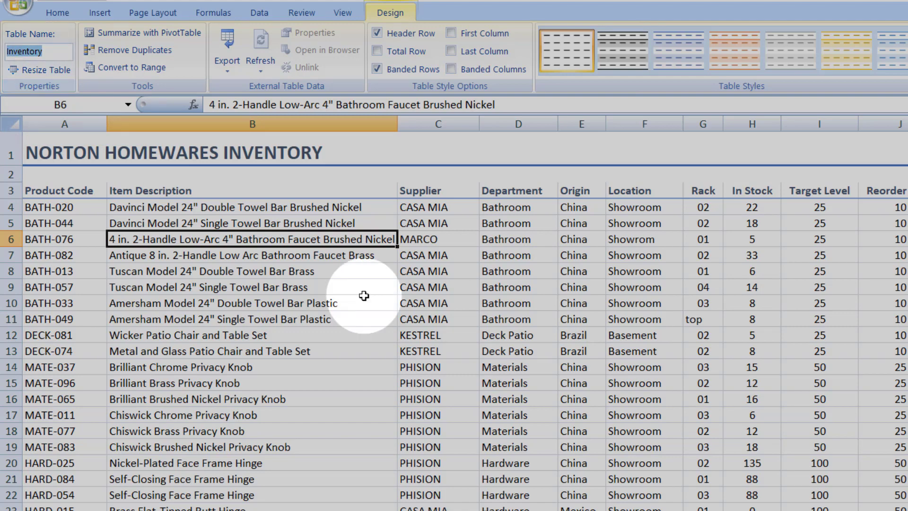
Select the blank range Q9:Y21 outside the inventory table and show where a new table can be inserted.
{"action": "left_click", "coordinate": [799, 293]}
{"action": "key", "text": "Tab"}
{"action": "key", "text": "Right"}
{"action": "key", "text": "Right"}
{"action": "key", "text": "Right"}
{"action": "key", "text": "Right"}
{"action": "key", "text": "Right"}
{"action": "key", "text": "Right"}
{"action": "key", "text": "Right"}
{"action": "key", "text": "Right"}
{"action": "key", "text": "Right"}
{"action": "key", "text": "Right"}
{"action": "key", "text": "Right"}
{"action": "key", "text": "Right"}
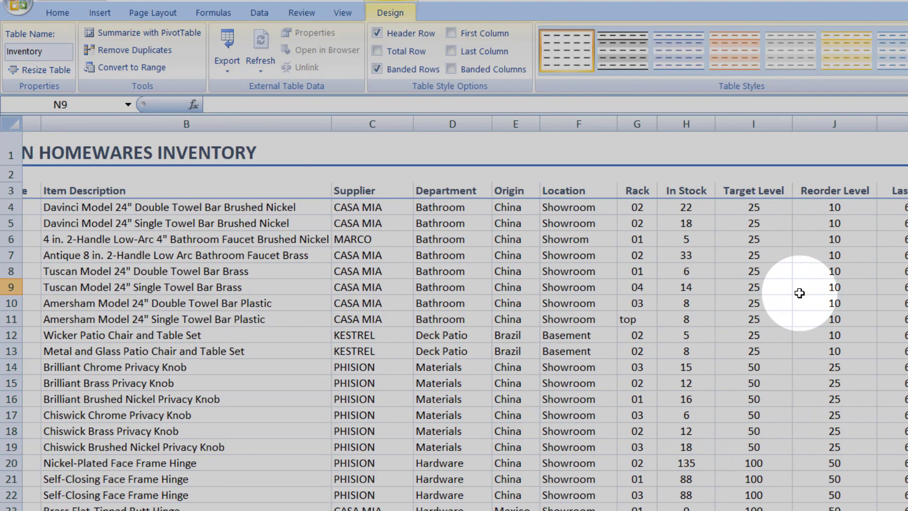
{"action": "key", "text": "Left"}
{"action": "key", "text": "Left"}
{"action": "key", "text": "Left"}
{"action": "key", "text": "Left"}
{"action": "key", "text": "Left"}
{"action": "key", "text": "Right"}
{"action": "key", "text": "Left"}
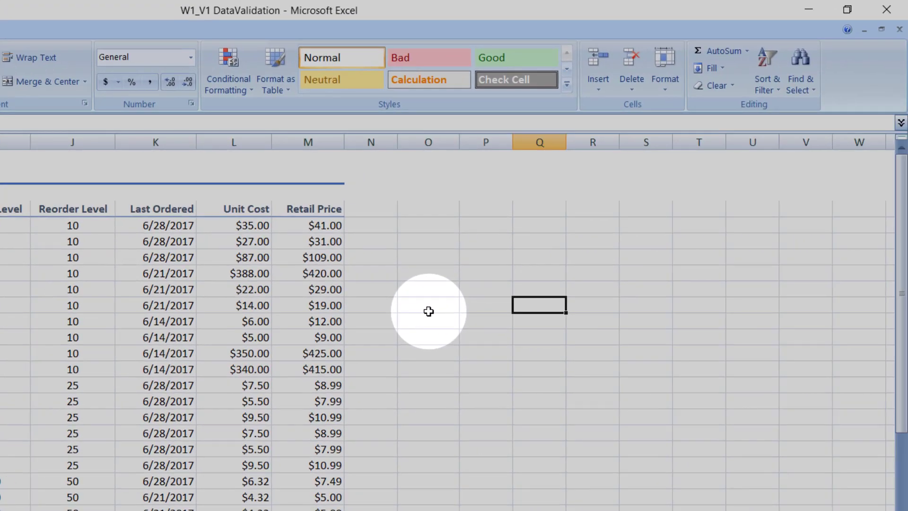
{"action": "key", "text": "shift+Right"}
{"action": "key", "text": "shift+Right"}
{"action": "key", "text": "shift+Right"}
{"action": "key", "text": "shift+Right"}
{"action": "key", "text": "shift+Right"}
{"action": "key", "text": "shift+Right"}
{"action": "key", "text": "shift+Right"}
{"action": "key", "text": "shift+Right"}
{"action": "key", "text": "shift+Down"}
{"action": "key", "text": "shift+Down"}
{"action": "key", "text": "shift+Down"}
{"action": "key", "text": "shift+Down"}
{"action": "key", "text": "shift+Down"}
{"action": "key", "text": "shift+Down"}
{"action": "key", "text": "shift+Down"}
{"action": "key", "text": "shift+Down"}
{"action": "key", "text": "shift+Down"}
{"action": "key", "text": "shift+Down"}
{"action": "key", "text": "shift+Down"}
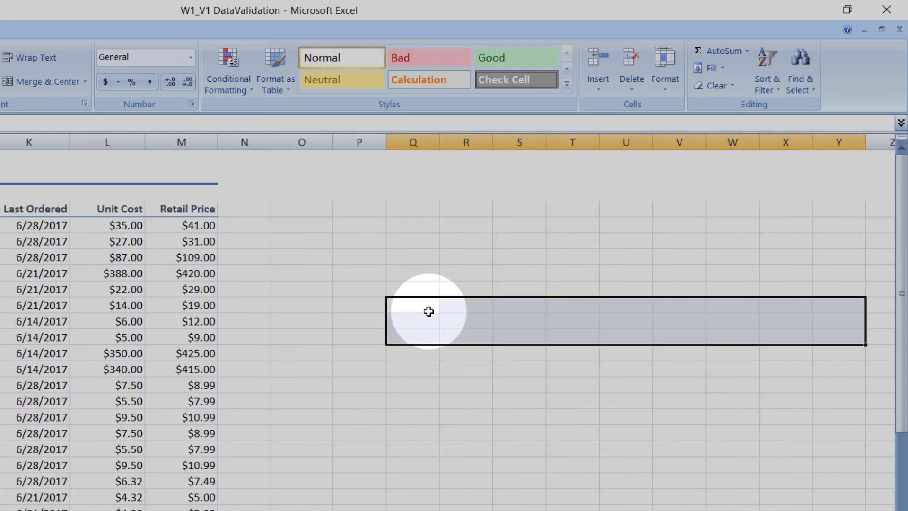
{"action": "key", "text": "shift+Down"}
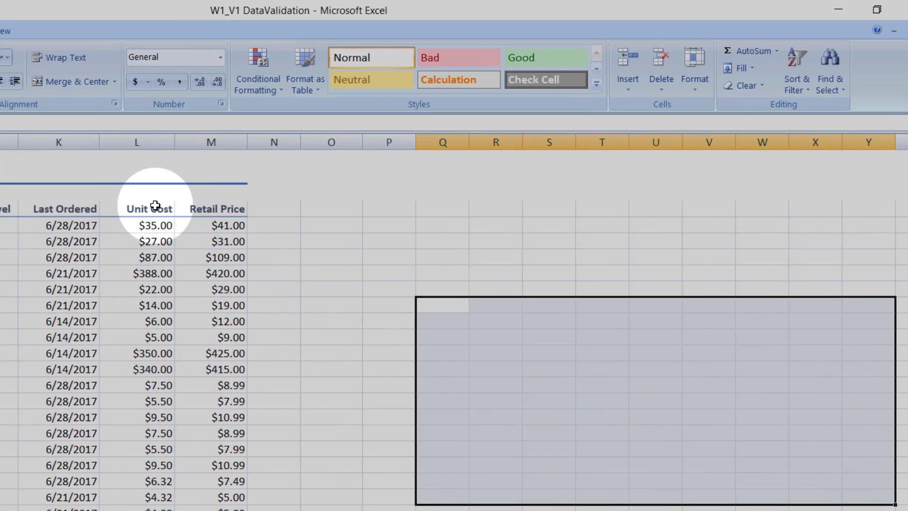
{"action": "left_click", "coordinate": [100, 31]}
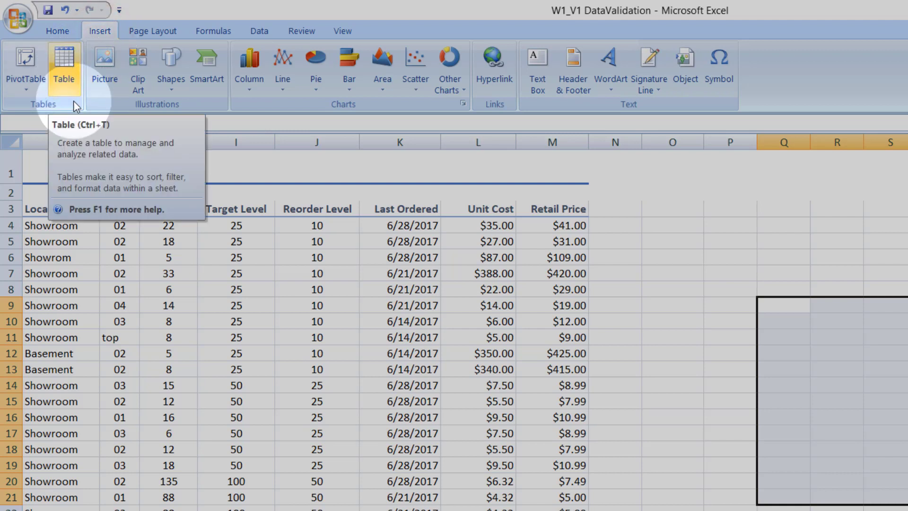
Return to the inventory table and select all the entries in the Product Code column.
{"action": "key", "text": "Left"}
{"action": "key", "text": "Left"}
{"action": "key", "text": "Left"}
{"action": "key", "text": "Left"}
{"action": "key", "text": "Left"}
{"action": "key", "text": "Left"}
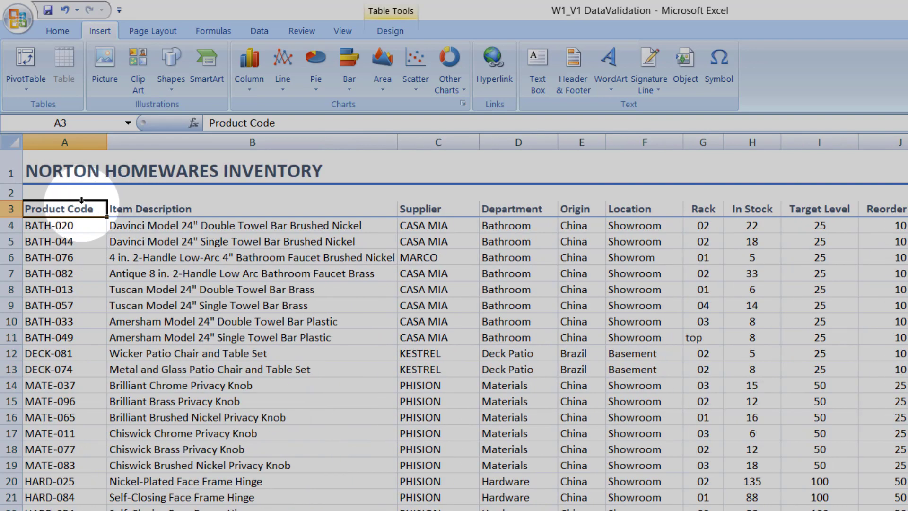
{"action": "left_click", "coordinate": [78, 199]}
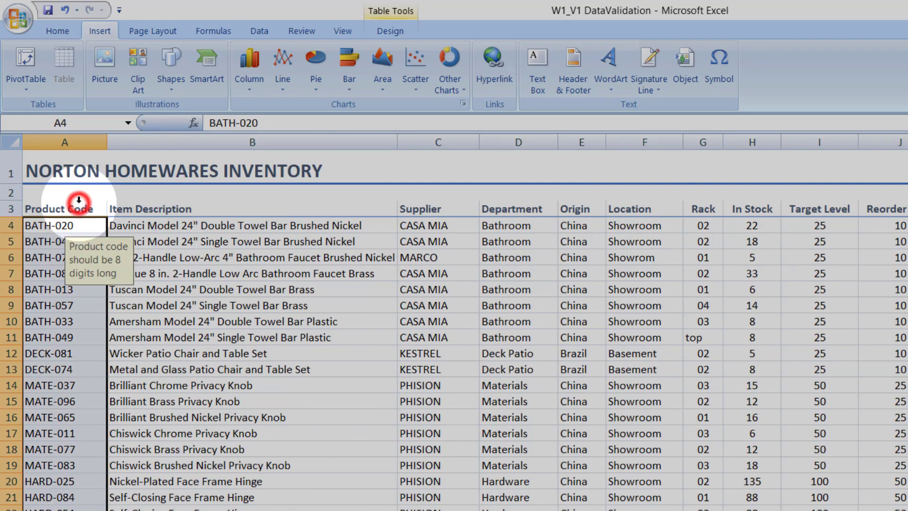